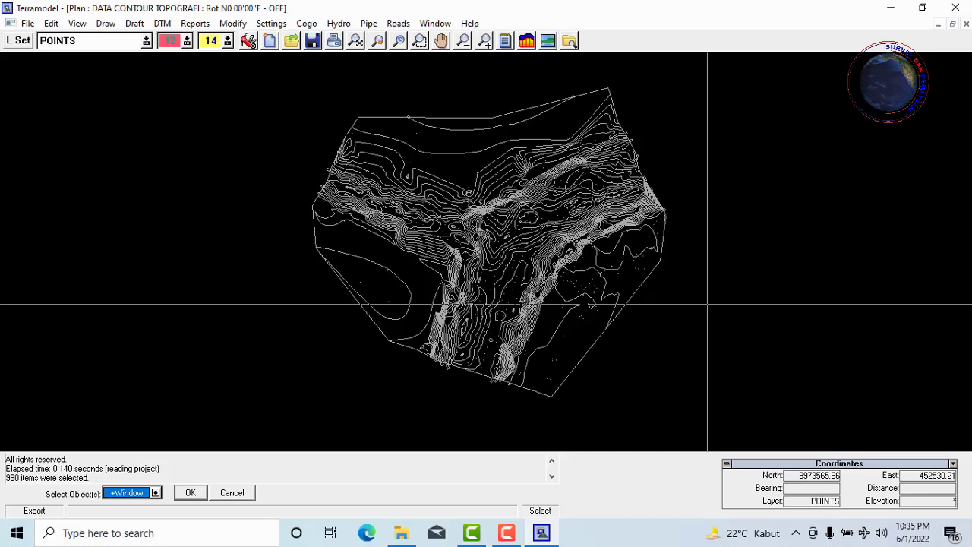
- Confirm the 980 picked contour objects and complete the 3D AutoCAD export wizard
{"action": "key", "text": "Return"}
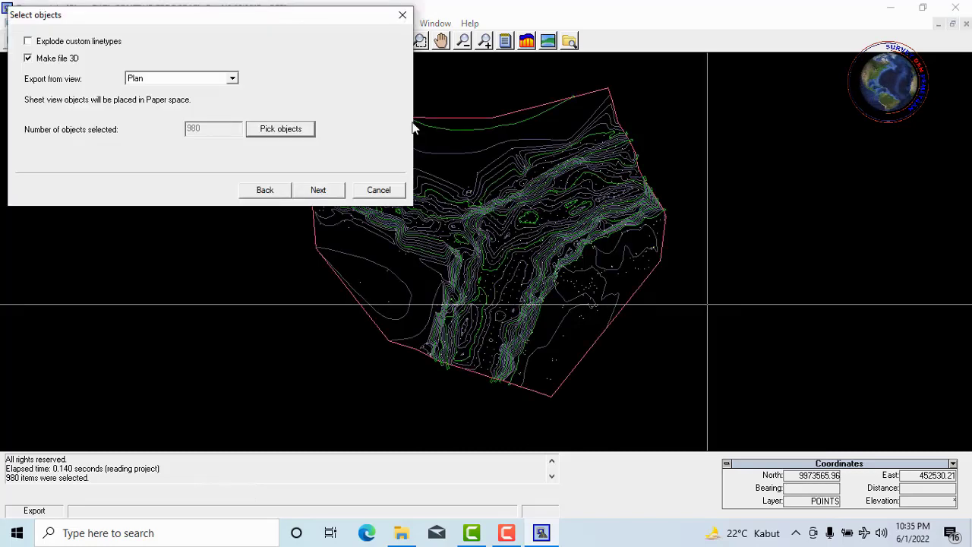
{"action": "left_click", "coordinate": [325, 189]}
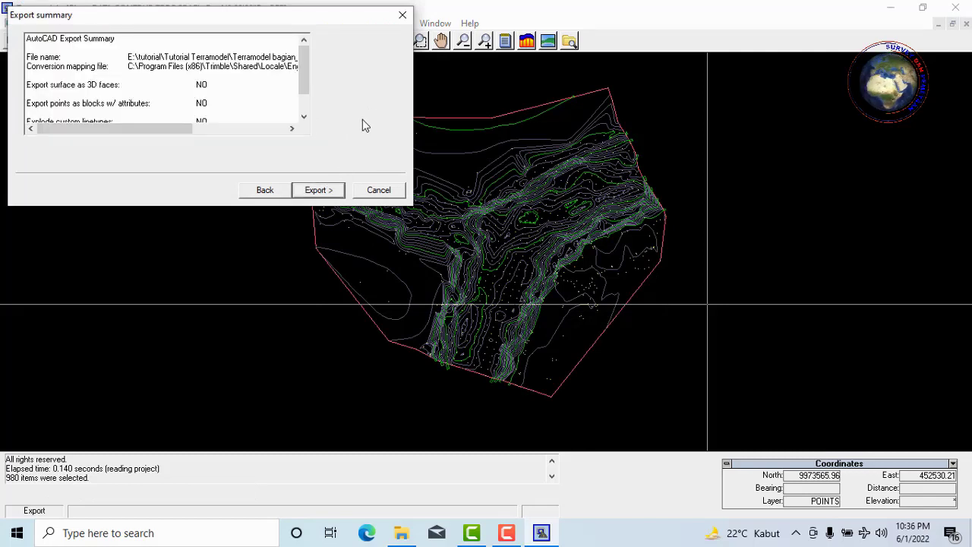
{"action": "left_click", "coordinate": [314, 190]}
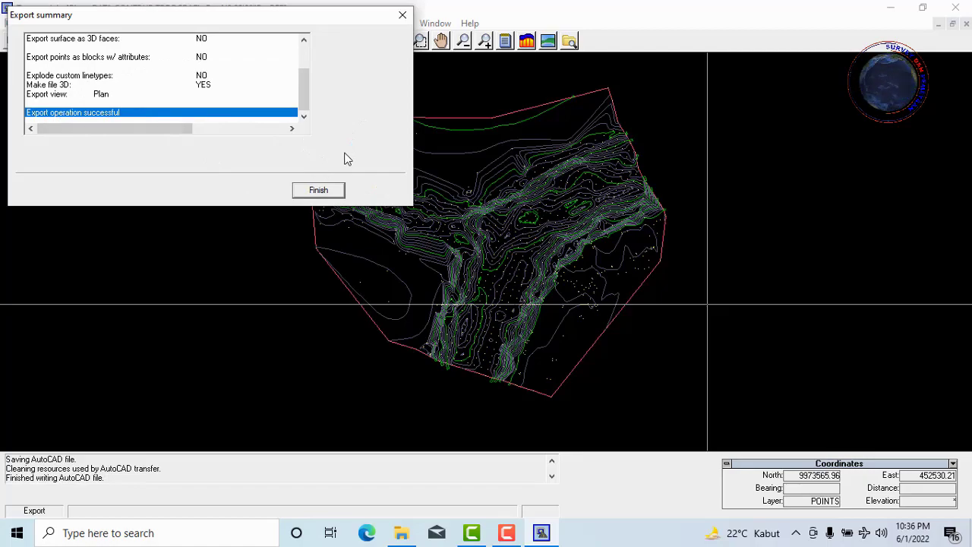
{"action": "left_click", "coordinate": [318, 190]}
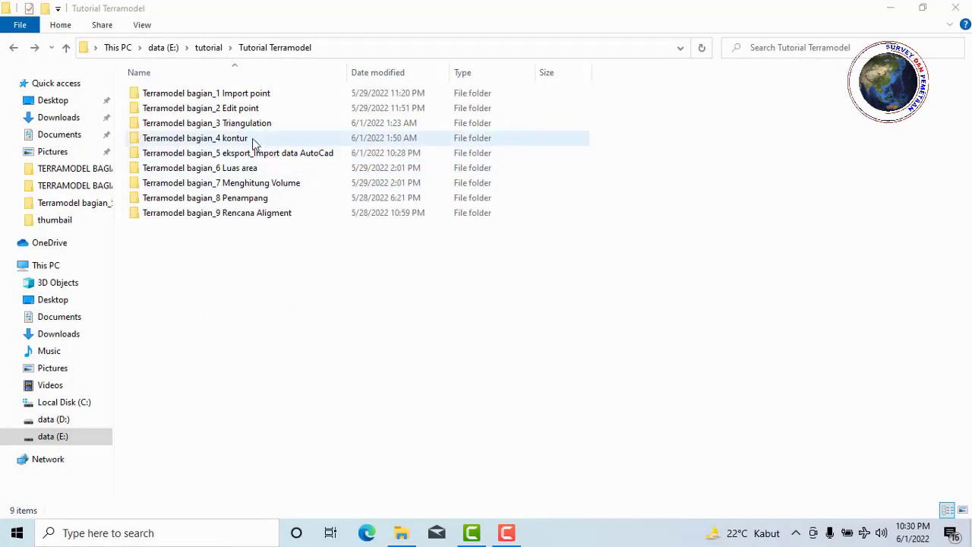
- Copy the DATA CONTOUR TOPOGRAFI project file from the Terramodel bagian_4 kontur folder
{"action": "double_click", "coordinate": [255, 144]}
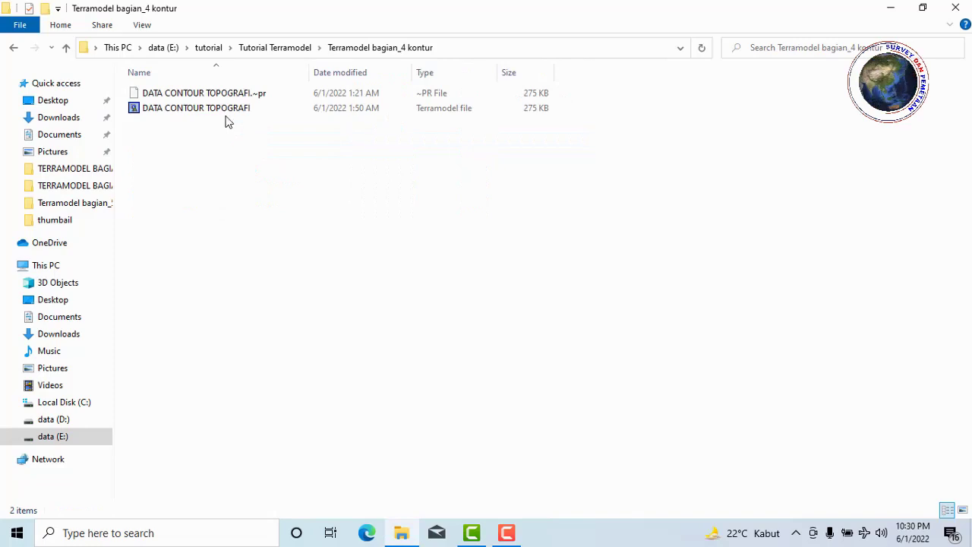
{"action": "left_click", "coordinate": [244, 114]}
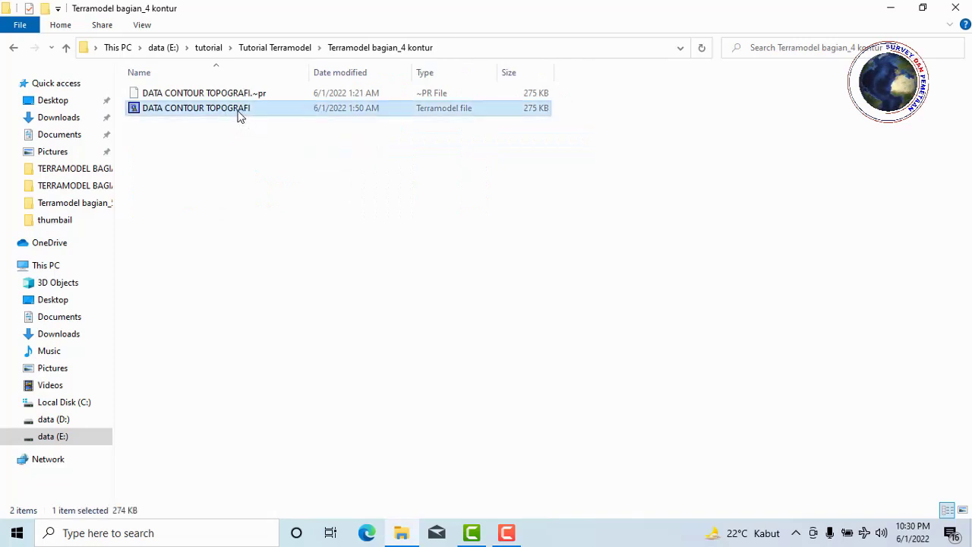
{"action": "right_click", "coordinate": [238, 114]}
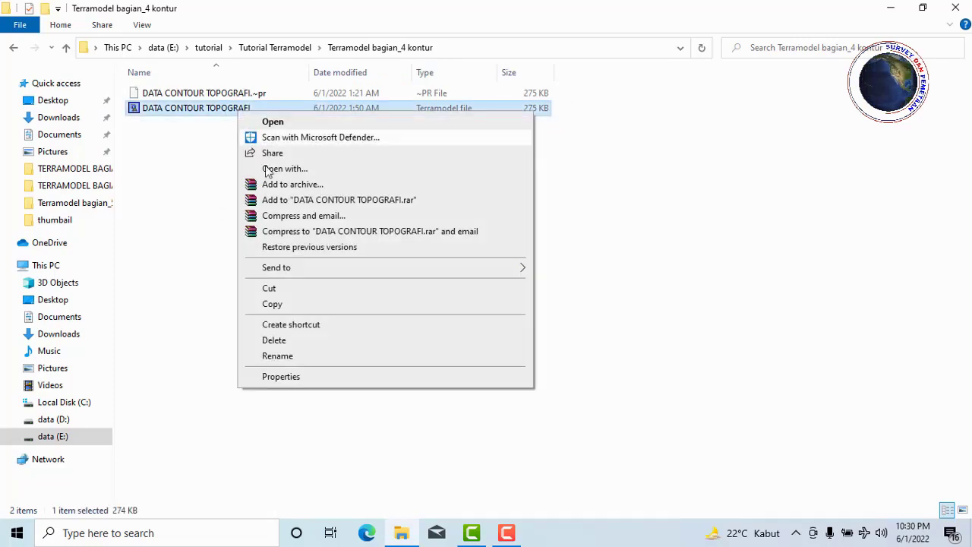
{"action": "left_click", "coordinate": [283, 304]}
- Paste the project into the empty Terramodel bagian_5 eksport_Import data AutoCad folder
{"action": "left_click", "coordinate": [13, 47]}
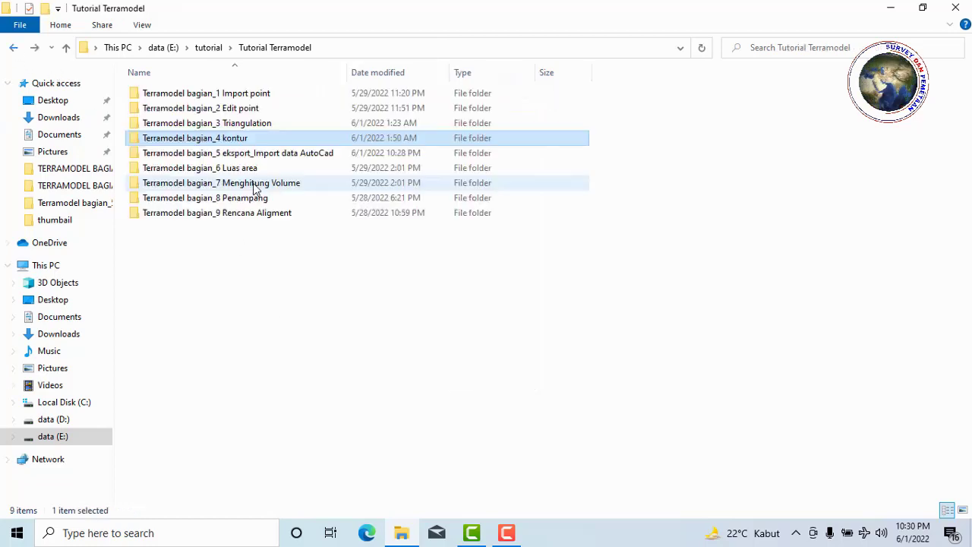
{"action": "left_click", "coordinate": [255, 154]}
{"action": "double_click", "coordinate": [255, 154]}
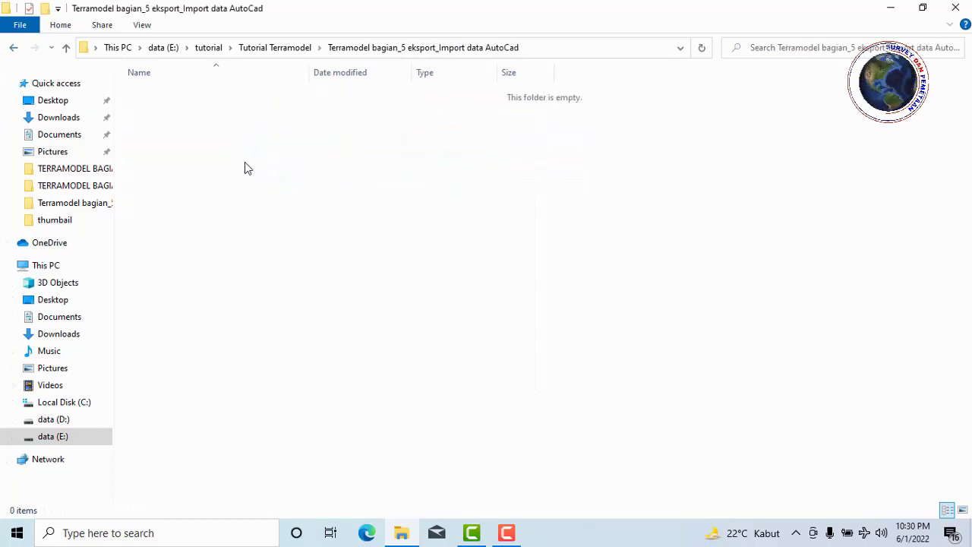
{"action": "right_click", "coordinate": [244, 162]}
{"action": "left_click", "coordinate": [280, 261]}
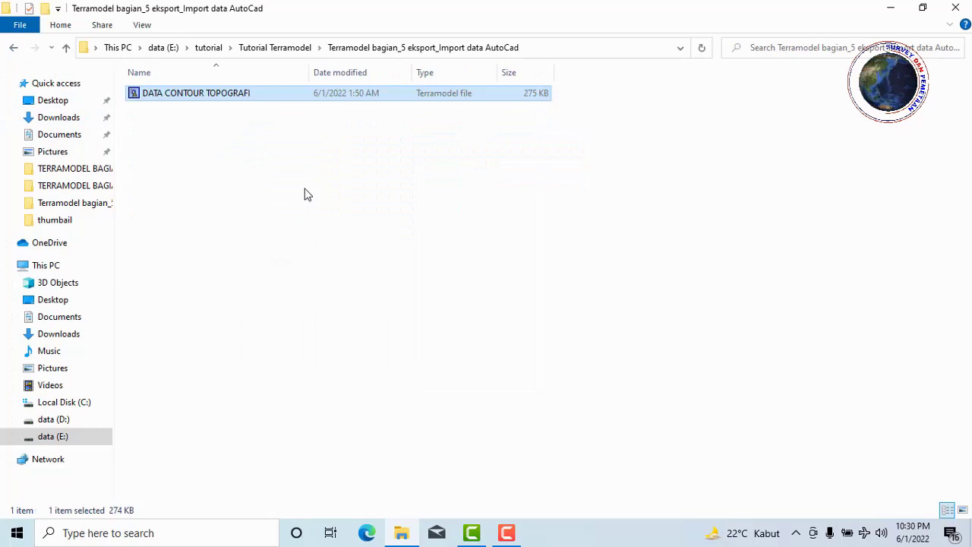
- Open the copied DATA CONTOUR TOPOGRAFI project maximized and zoom-window onto the whole contour plan
{"action": "double_click", "coordinate": [234, 95]}
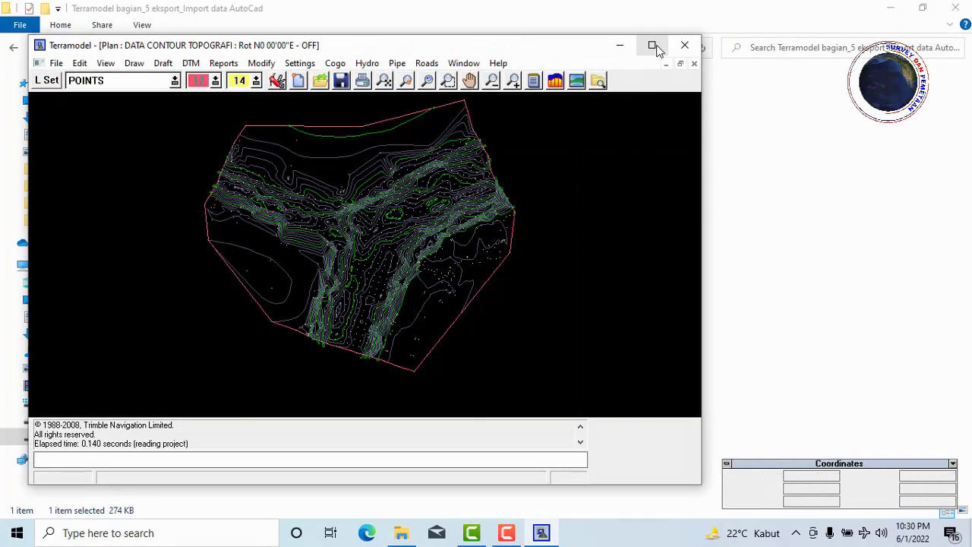
{"action": "left_click", "coordinate": [652, 46]}
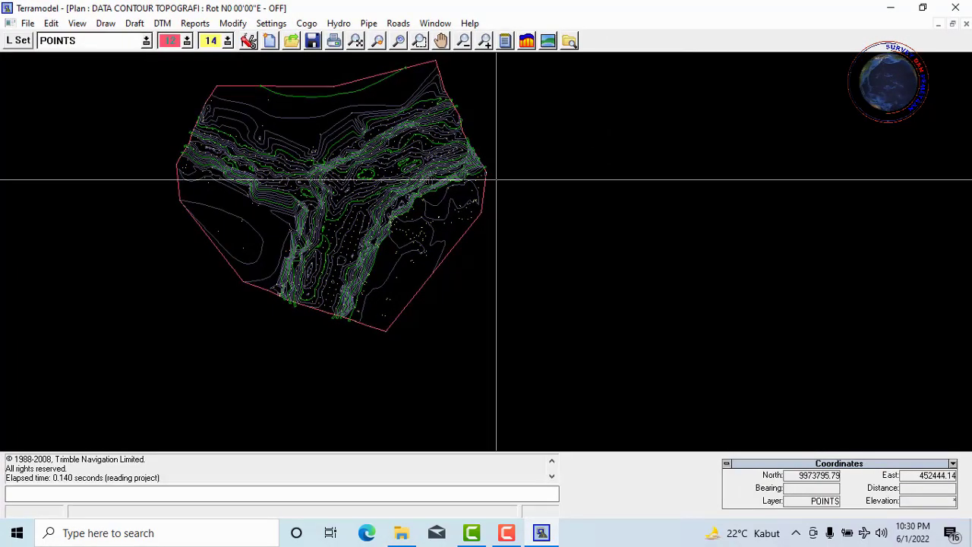
{"action": "left_click", "coordinate": [420, 40]}
{"action": "left_click", "coordinate": [176, 73]}
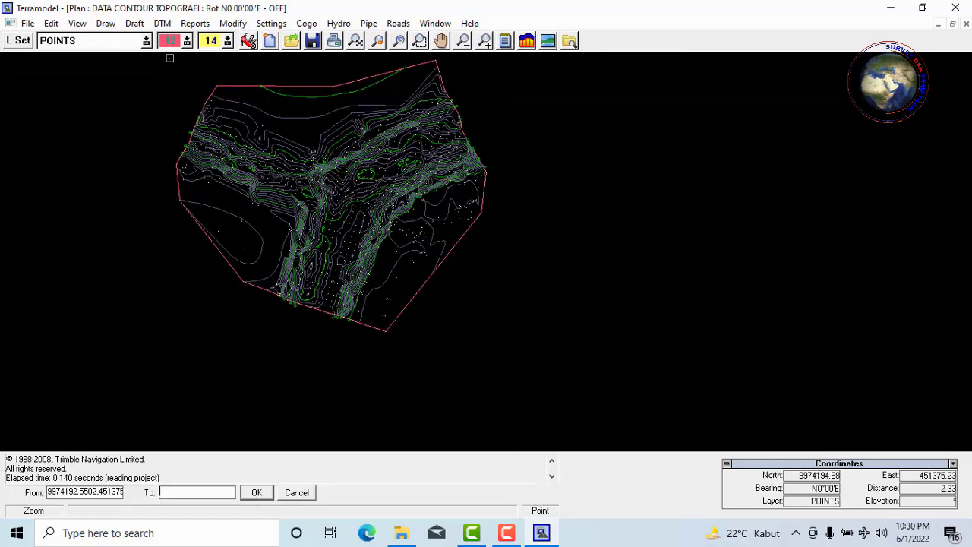
{"action": "left_click", "coordinate": [477, 369]}
{"action": "scroll", "coordinate": [496, 199], "scroll_direction": "down", "scroll_amount": 2}
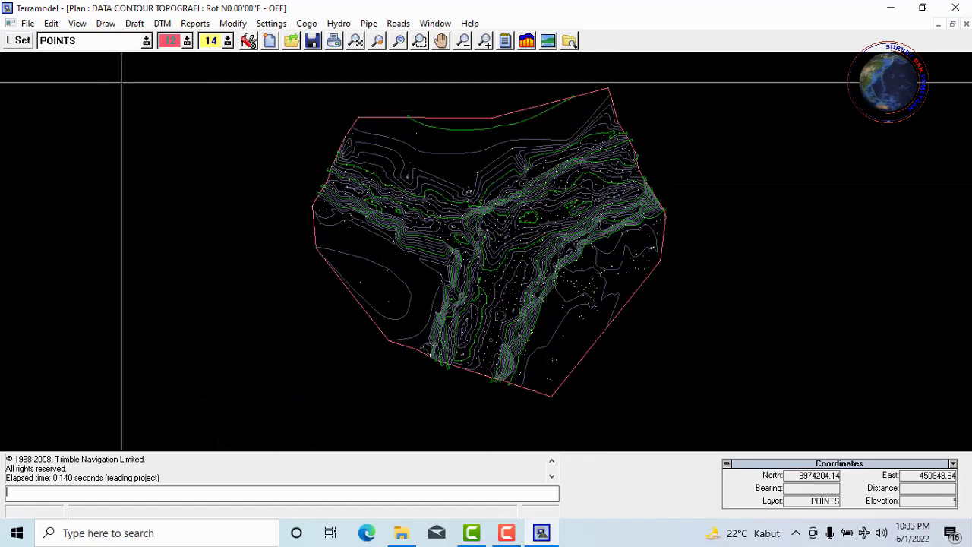
{"action": "left_click", "coordinate": [27, 25]}
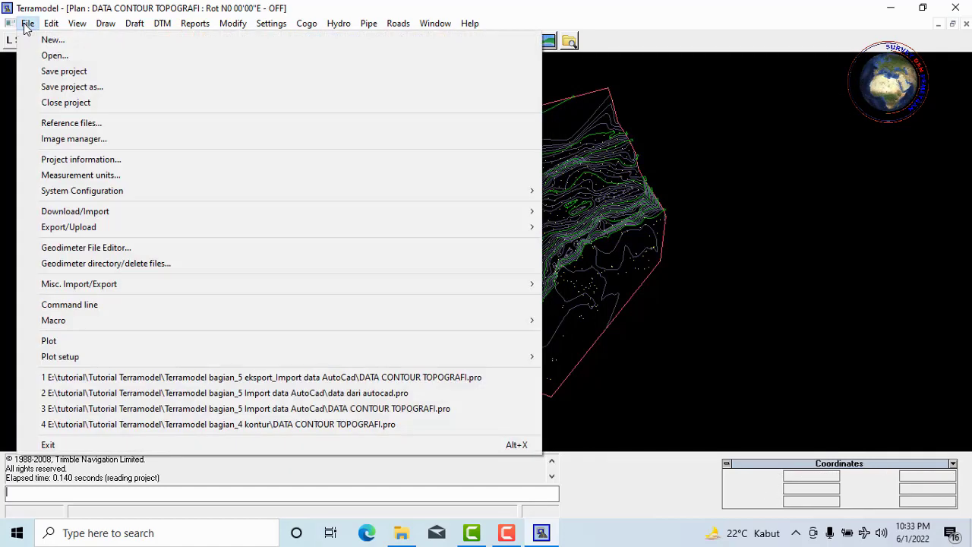
{"action": "mouse_move", "coordinate": [68, 227]}
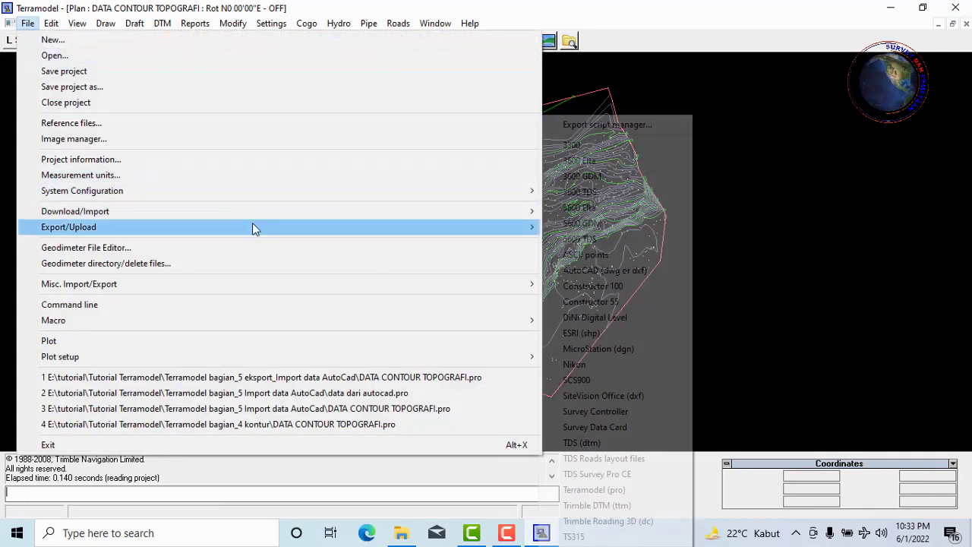
- Choose Export/Upload to AutoCAD (dwg or dxf) as the export format
{"action": "left_click", "coordinate": [513, 236]}
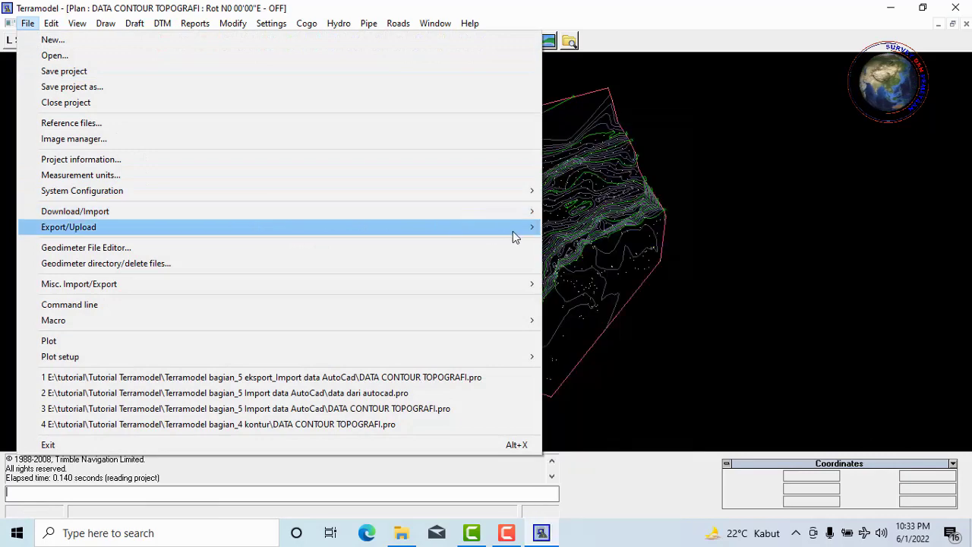
{"action": "left_click", "coordinate": [522, 236]}
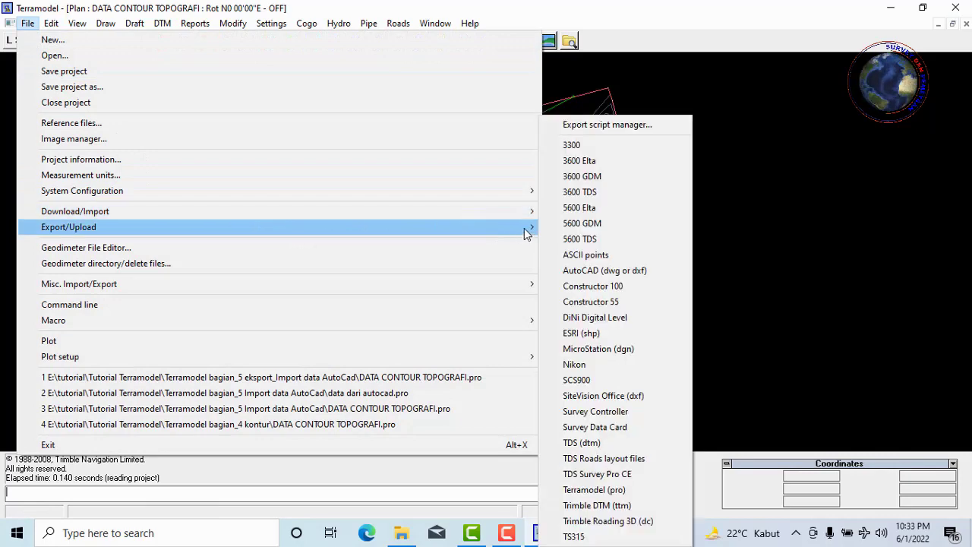
{"action": "left_click", "coordinate": [657, 278]}
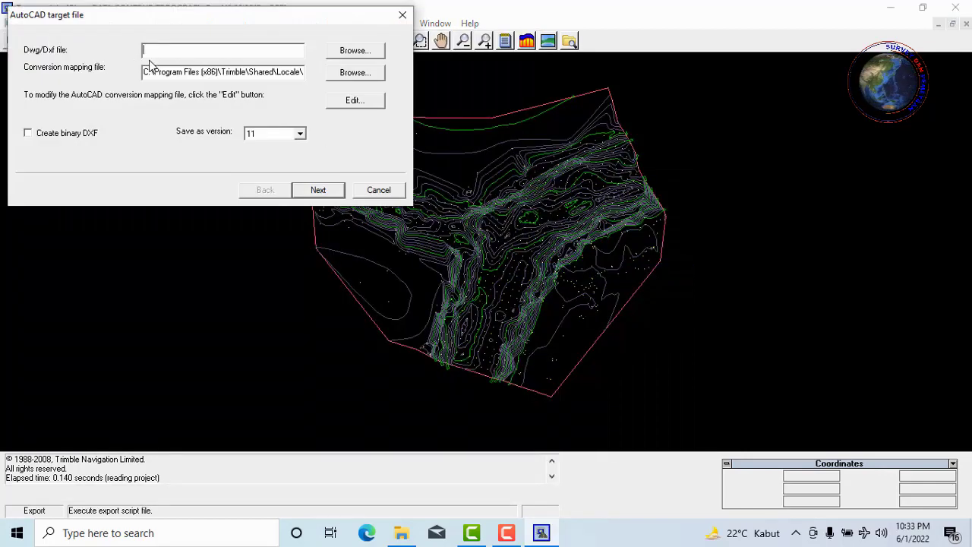
- Set the export target to 'data dari terramodel' as an AutoCAD .dwg drawing
{"action": "left_click", "coordinate": [356, 52]}
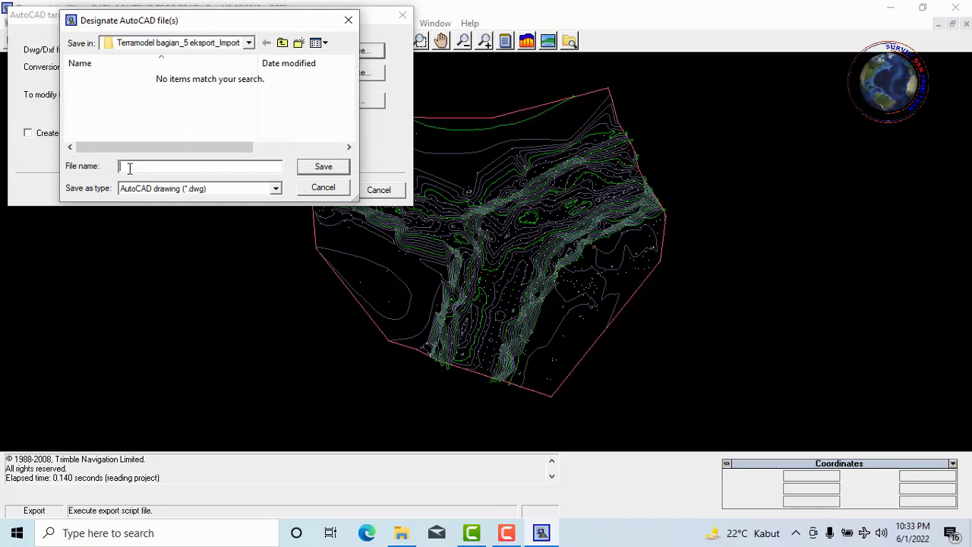
{"action": "type", "text": "data d"}
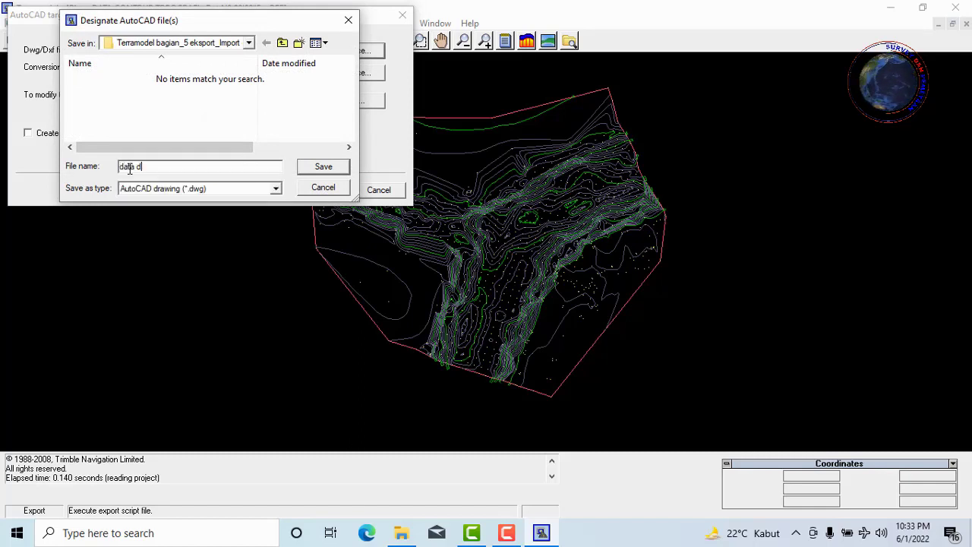
{"action": "type", "text": "ari terra"}
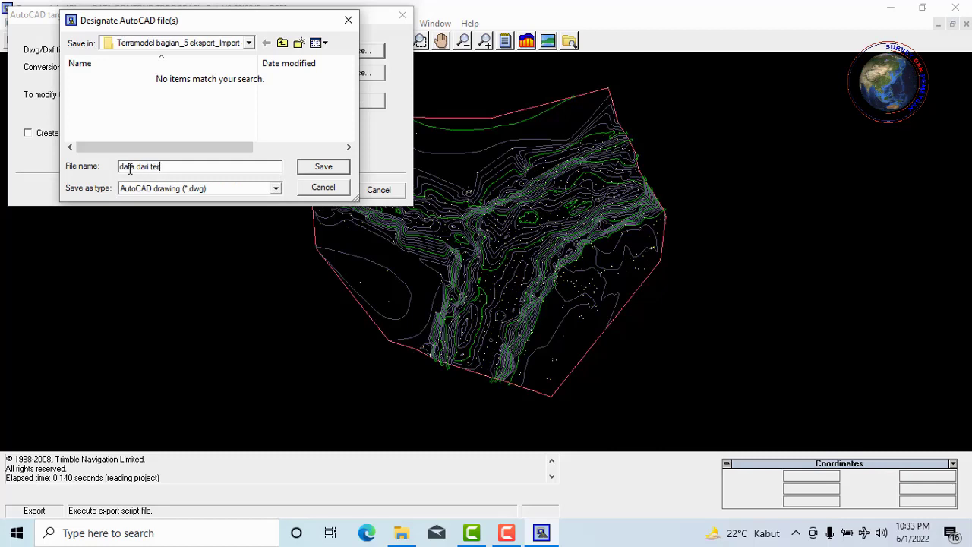
{"action": "type", "text": "model"}
{"action": "left_click", "coordinate": [275, 188]}
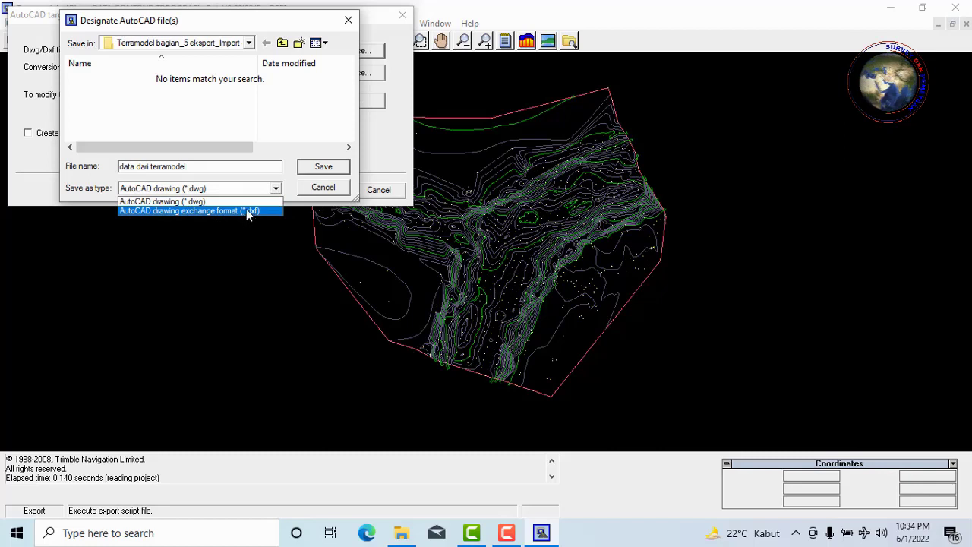
{"action": "left_click", "coordinate": [211, 194]}
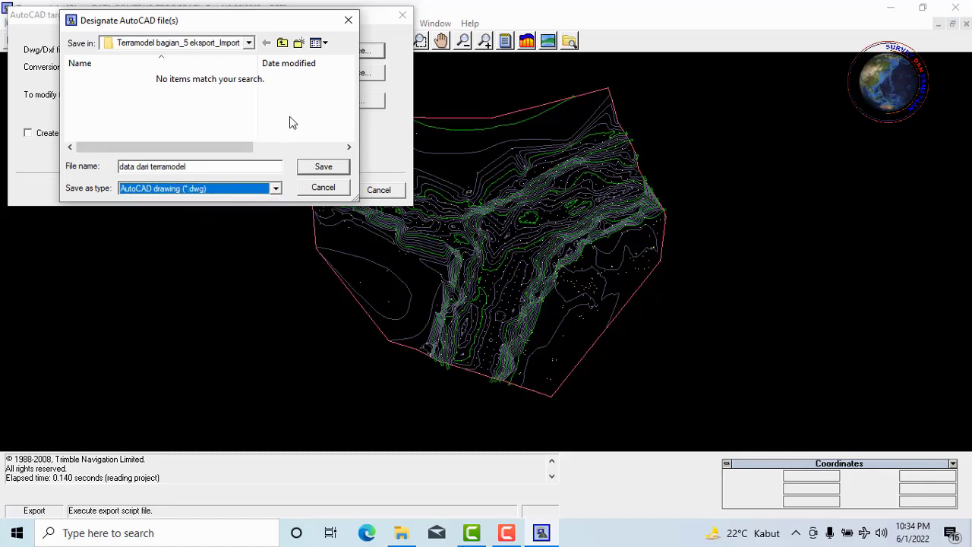
{"action": "left_click", "coordinate": [325, 168]}
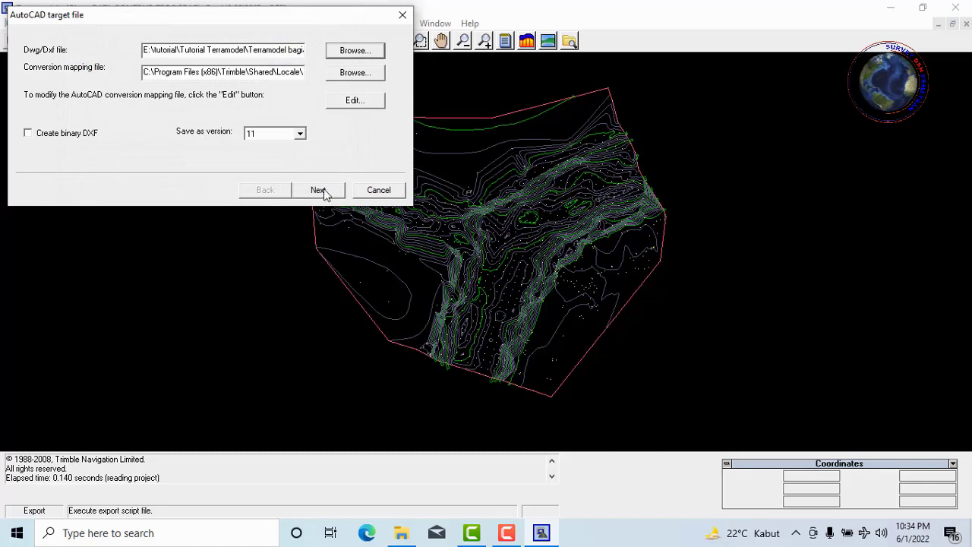
- Advance the export wizard past the DTM surface and point options to object selection
{"action": "left_click", "coordinate": [319, 191]}
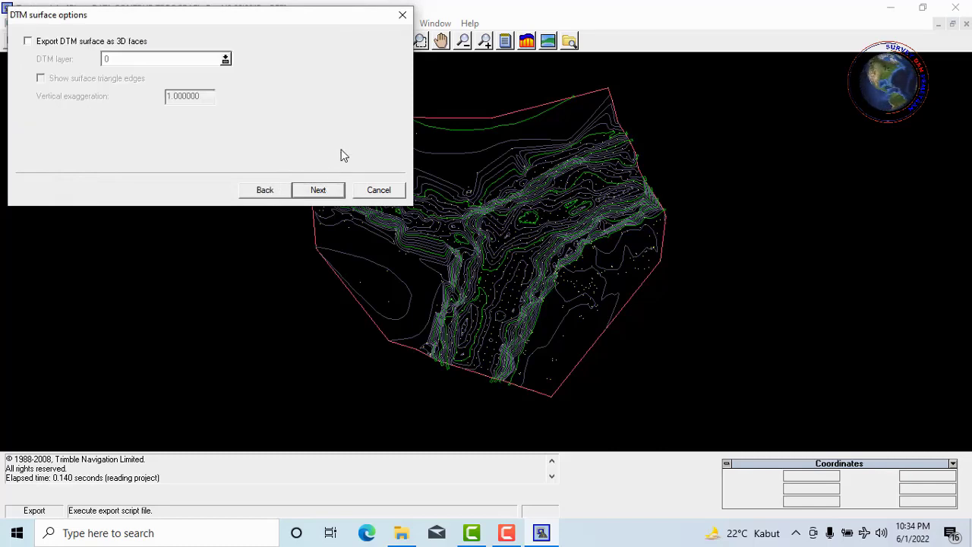
{"action": "left_click", "coordinate": [322, 193]}
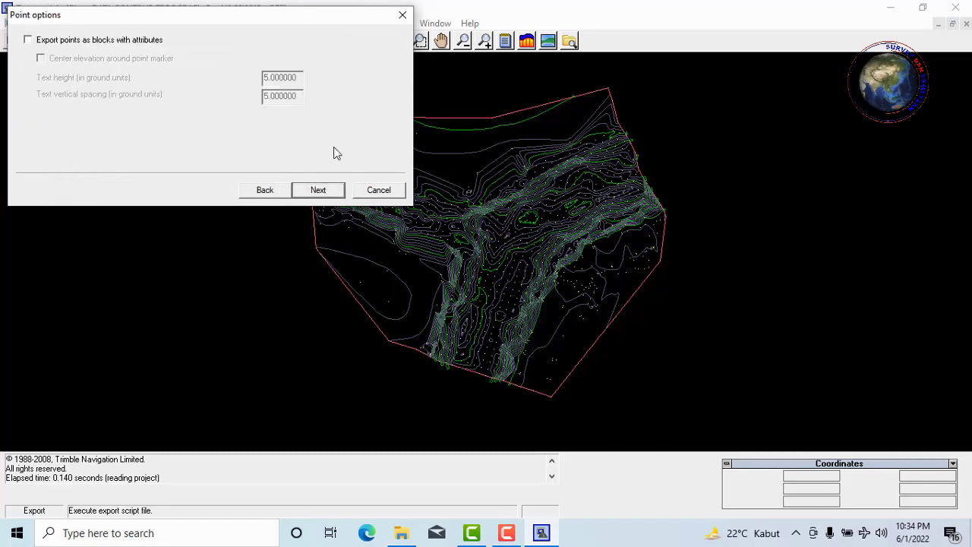
{"action": "left_click", "coordinate": [319, 193]}
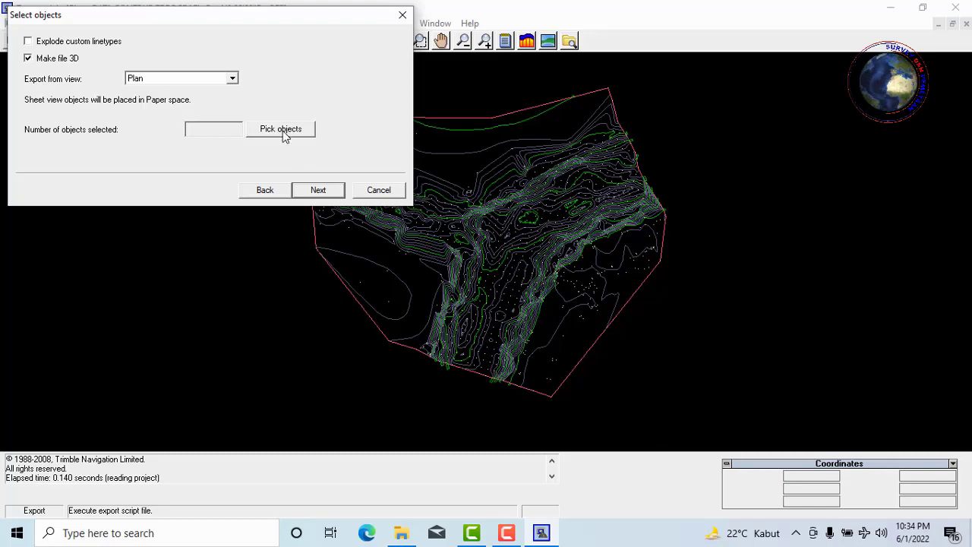
- Window-select the entire contour plan, 980 objects, for export
{"action": "left_click", "coordinate": [281, 129]}
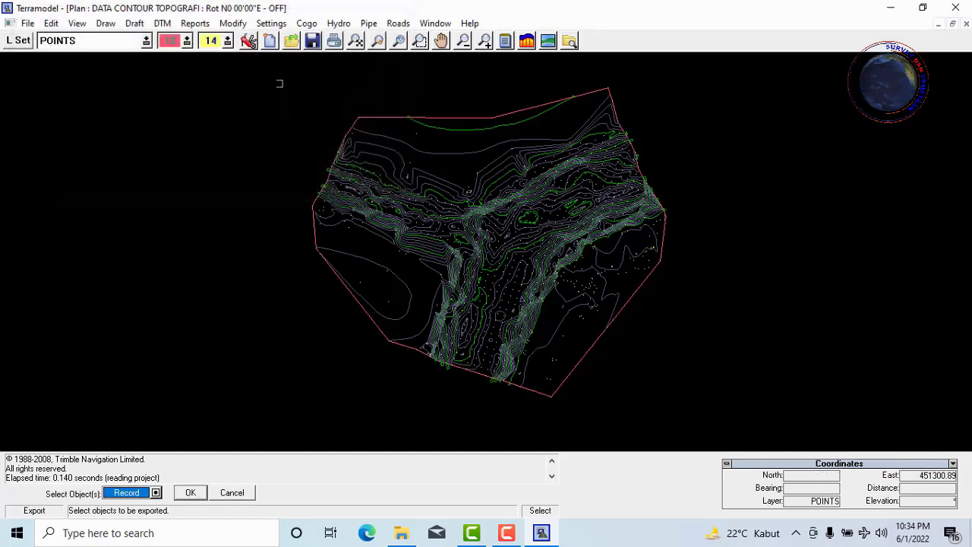
{"action": "right_click", "coordinate": [265, 97]}
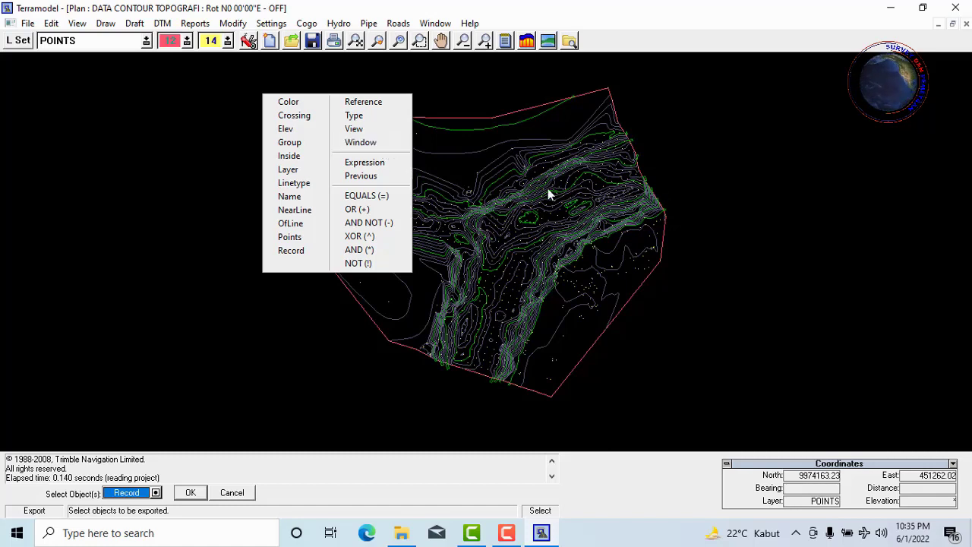
{"action": "left_click", "coordinate": [362, 145]}
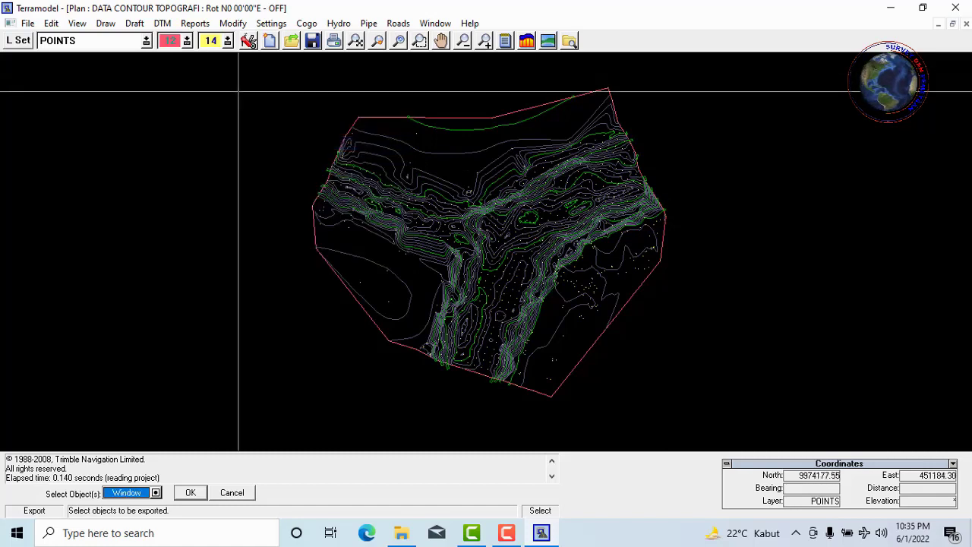
{"action": "left_click", "coordinate": [282, 72]}
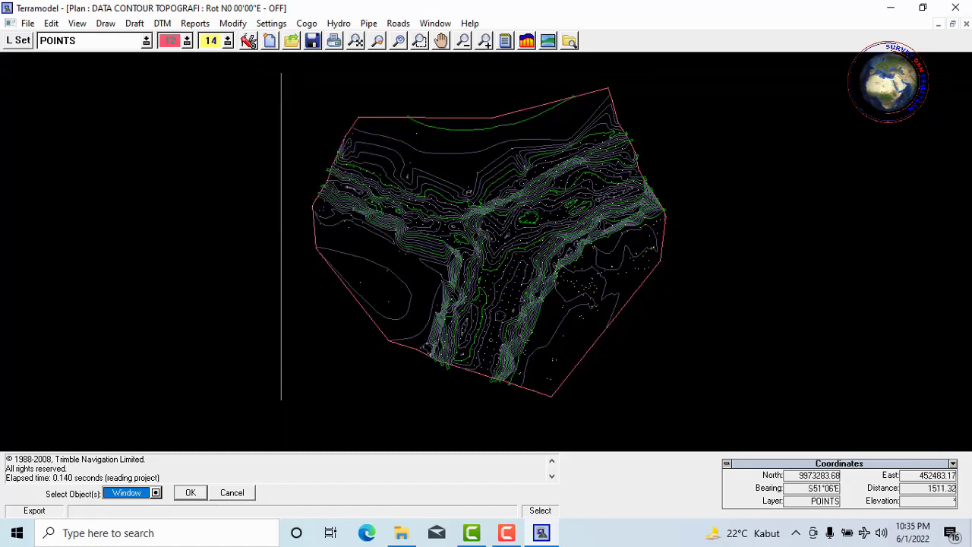
{"action": "left_click", "coordinate": [724, 413]}
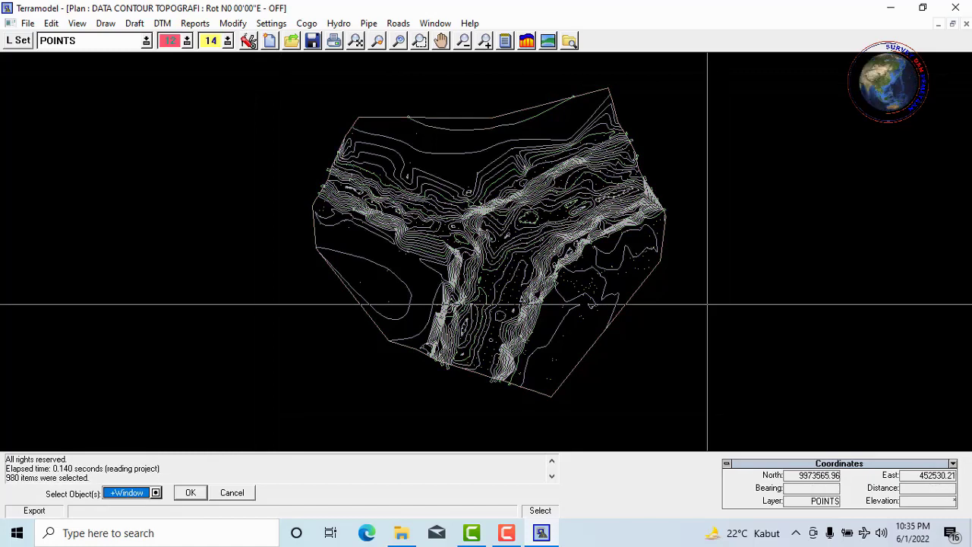
- Confirm the selection, write the 'data dari terramodel' DWG, and close the project without saving
{"action": "key", "text": "Return"}
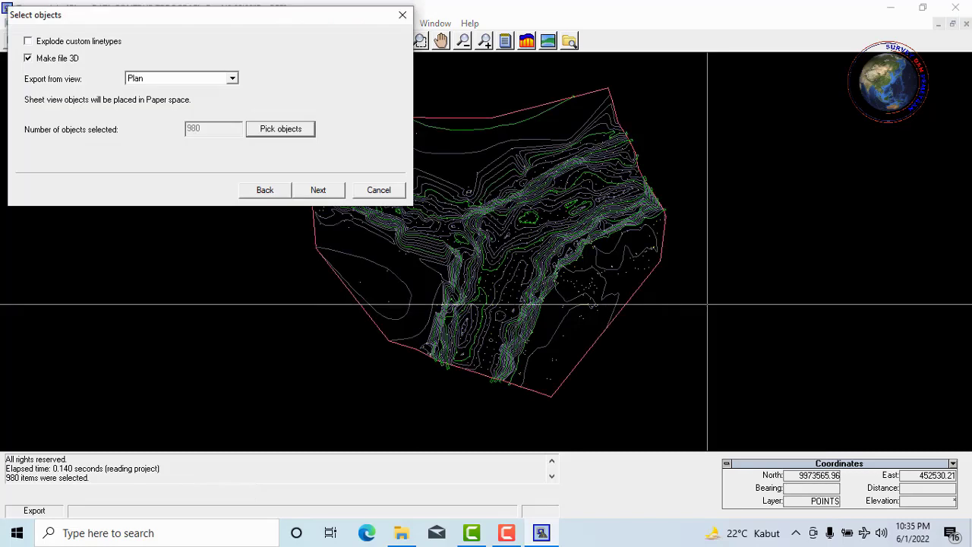
{"action": "left_click", "coordinate": [327, 189]}
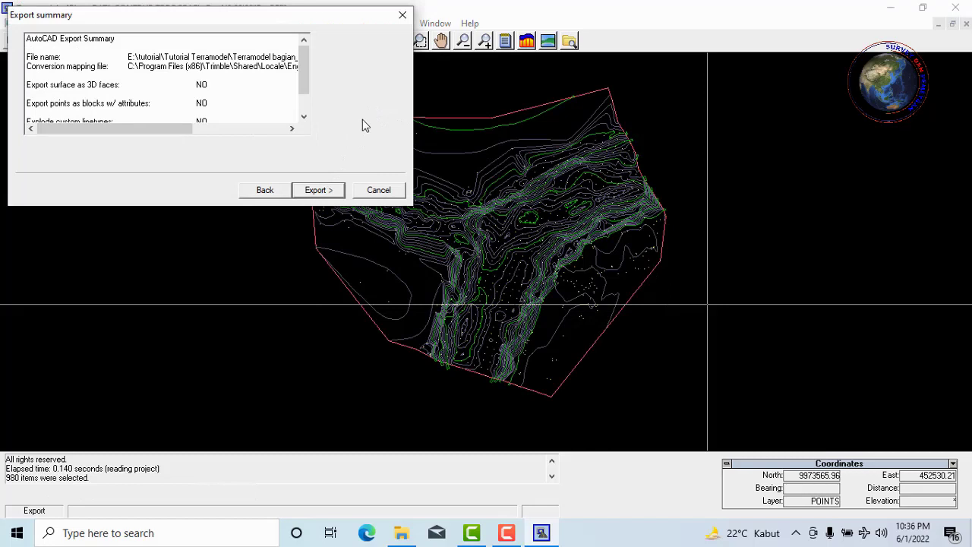
{"action": "left_click", "coordinate": [316, 190]}
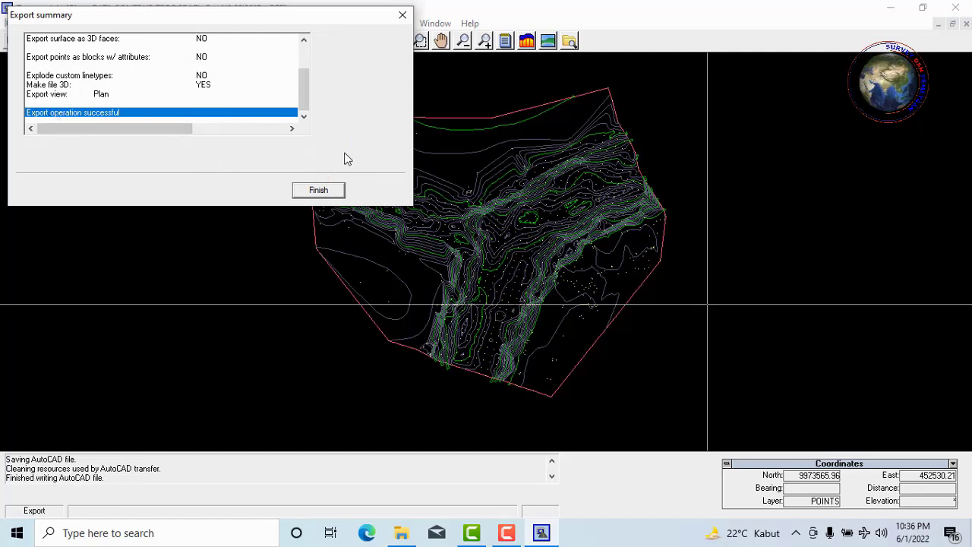
{"action": "left_click", "coordinate": [326, 190]}
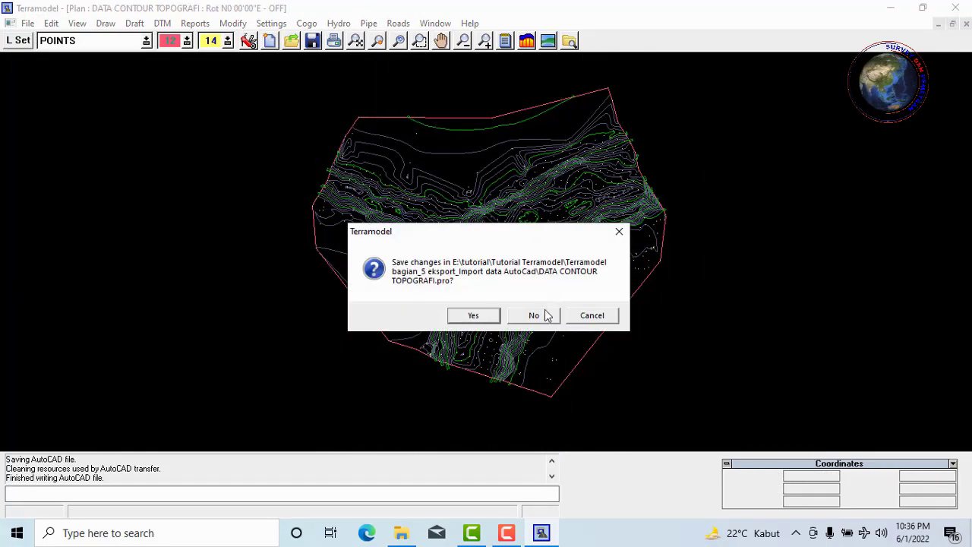
{"action": "left_click", "coordinate": [541, 315]}
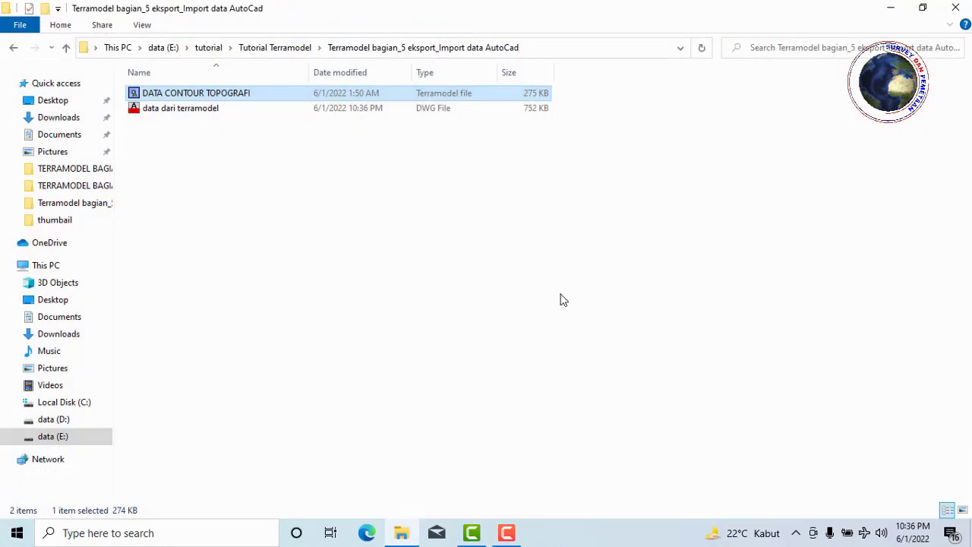
- Minimize File Explorer and launch AutoCAD Civil 3D 2013 from the desktop shortcut
{"action": "left_click", "coordinate": [892, 8]}
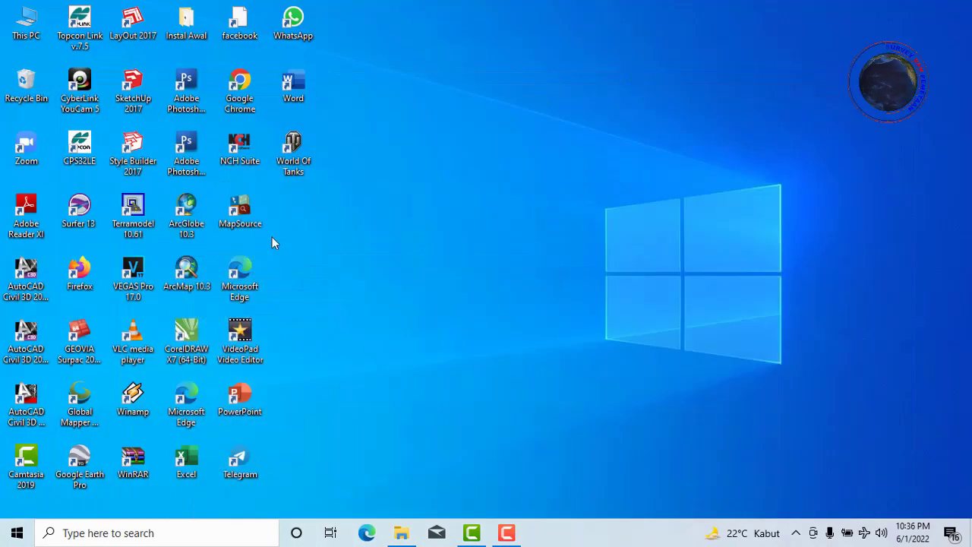
{"action": "double_click", "coordinate": [26, 334]}
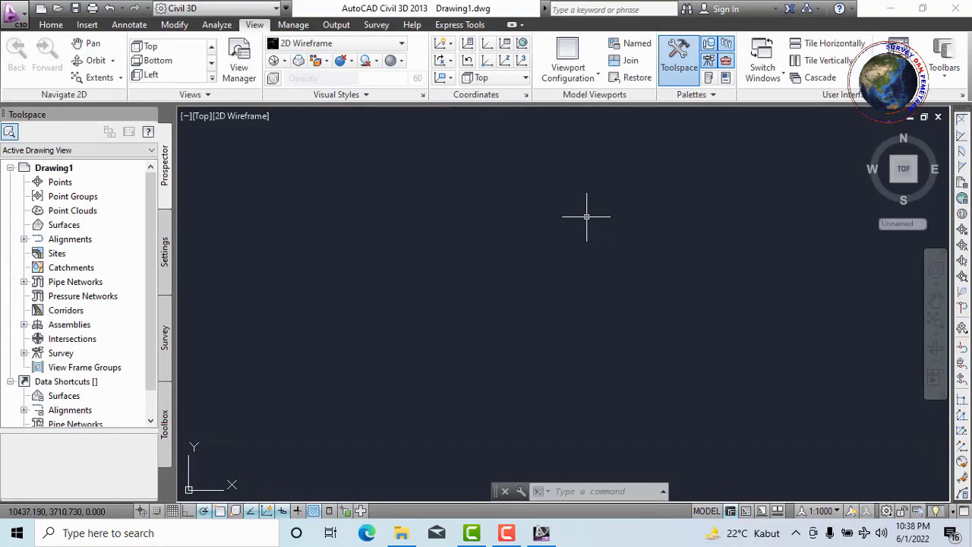
- Open data dari terramodel.dwg from E: > tutorial > Tutorial Terramodel > bagian_5 folder
{"action": "left_click", "coordinate": [23, 25]}
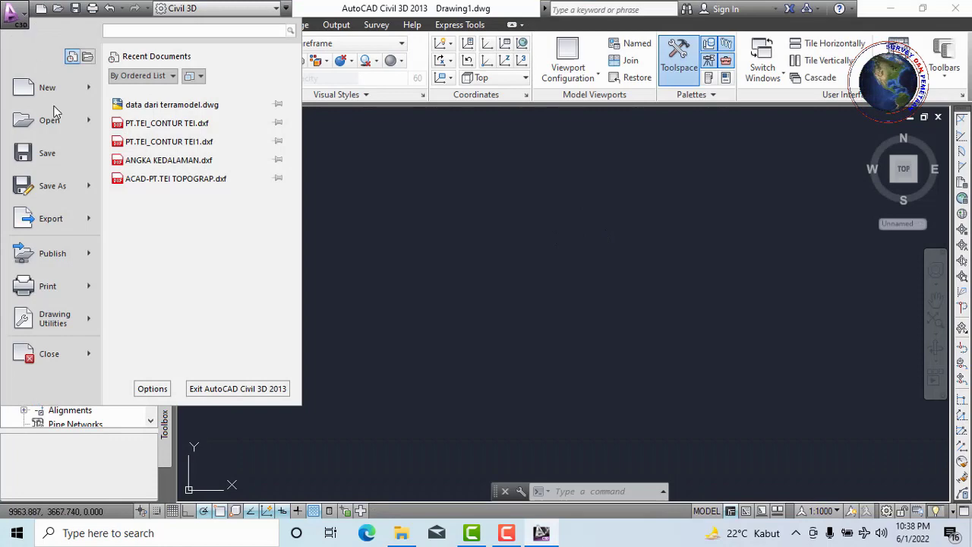
{"action": "left_click", "coordinate": [47, 119]}
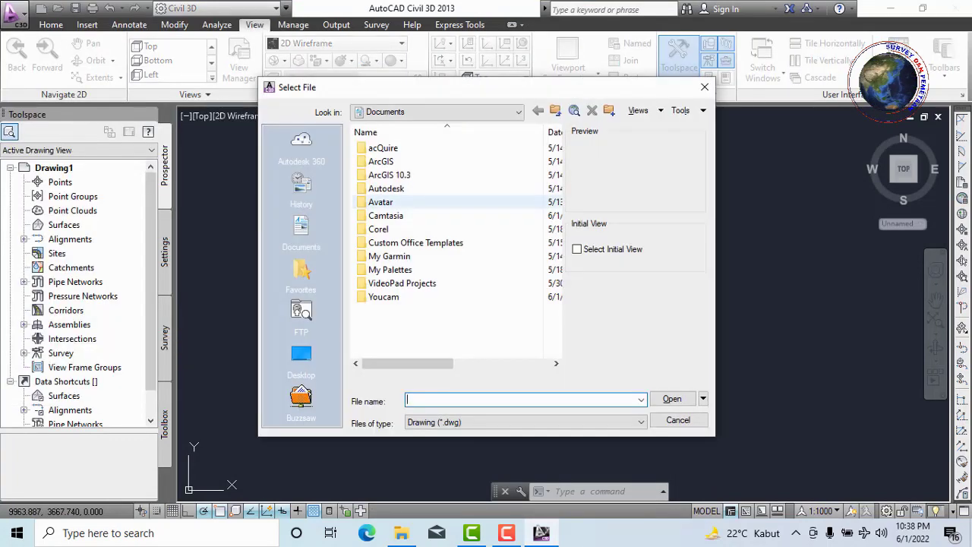
{"action": "left_click", "coordinate": [456, 112]}
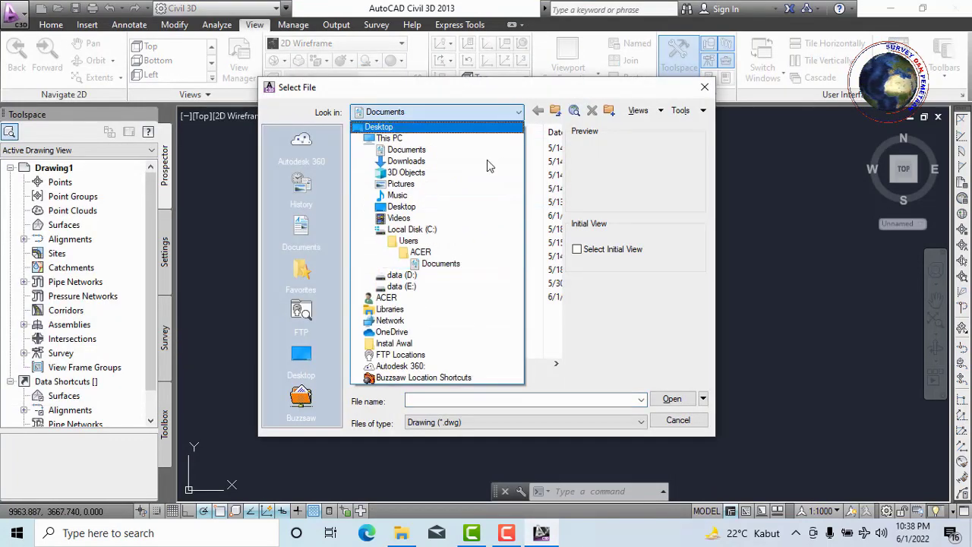
{"action": "left_click", "coordinate": [403, 287]}
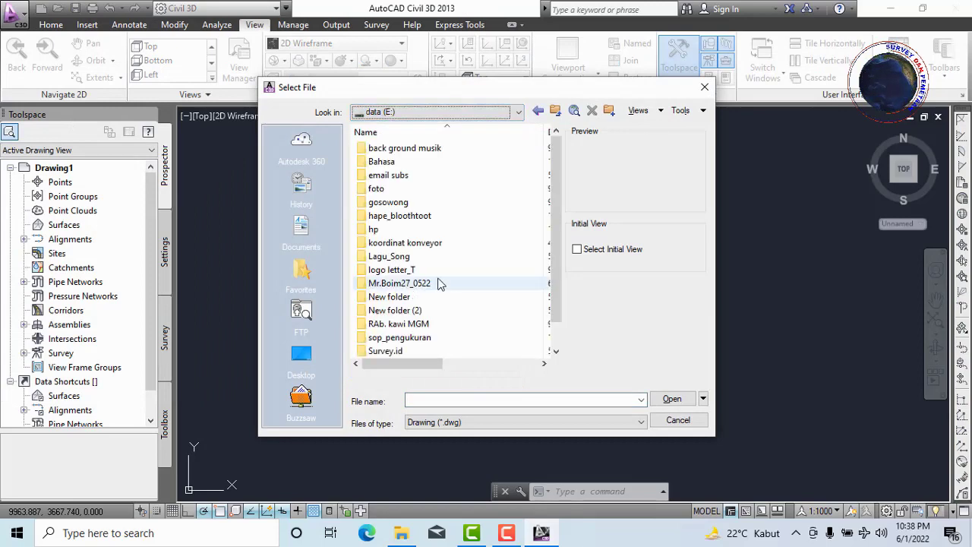
{"action": "scroll", "coordinate": [433, 273], "scroll_direction": "down", "scroll_amount": 1}
{"action": "double_click", "coordinate": [401, 338]}
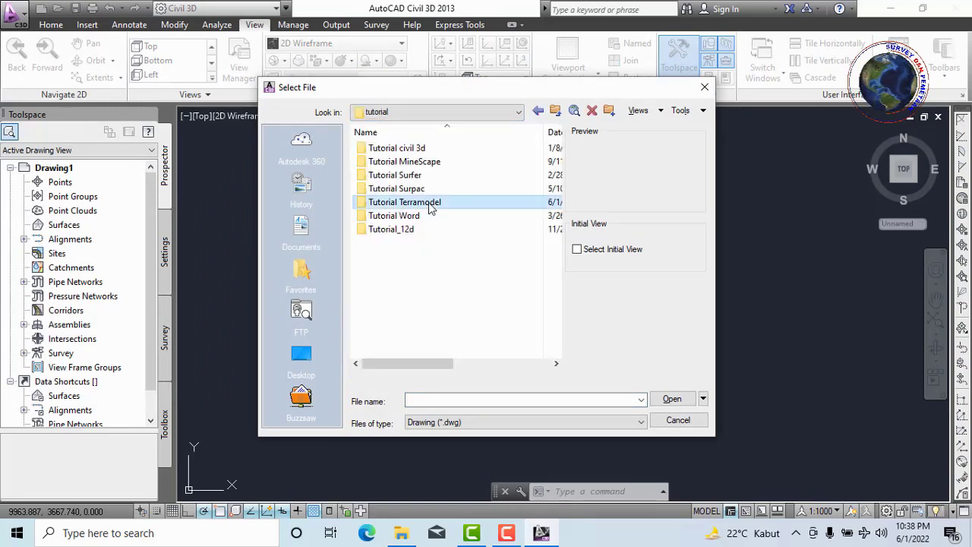
{"action": "double_click", "coordinate": [444, 203]}
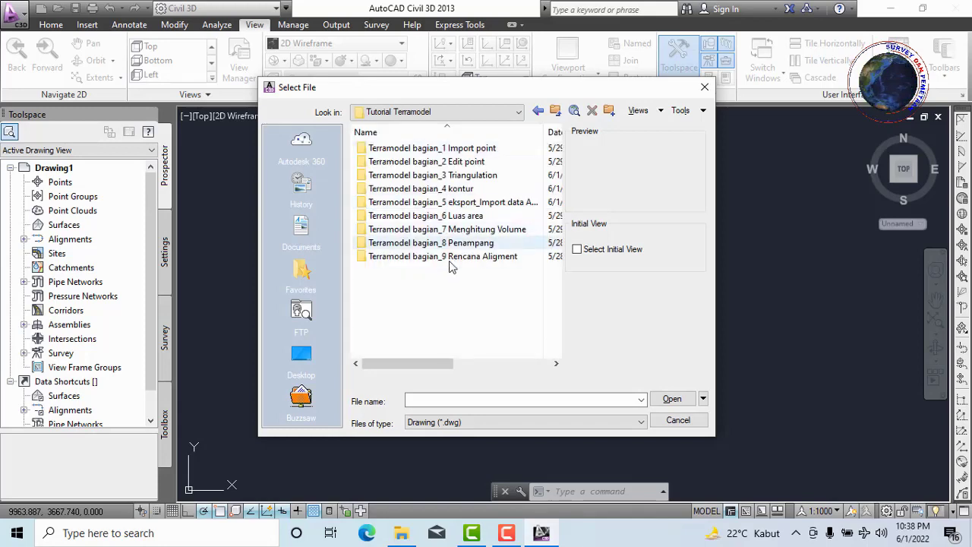
{"action": "left_click", "coordinate": [478, 205]}
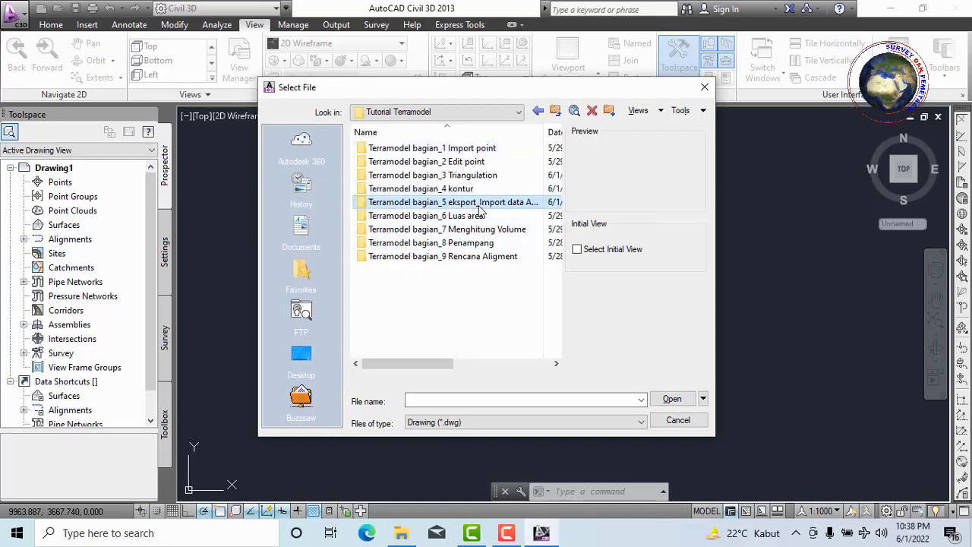
{"action": "double_click", "coordinate": [490, 208]}
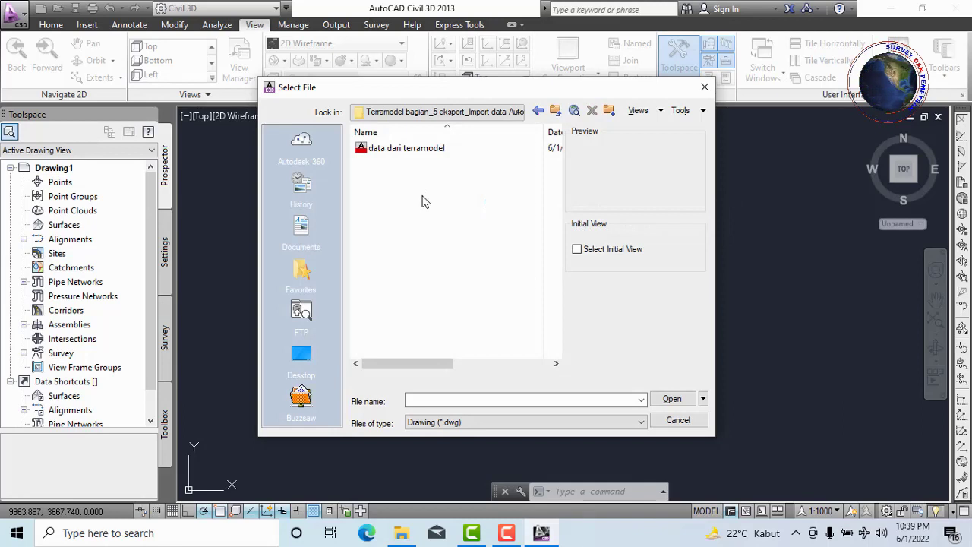
{"action": "left_click", "coordinate": [420, 155]}
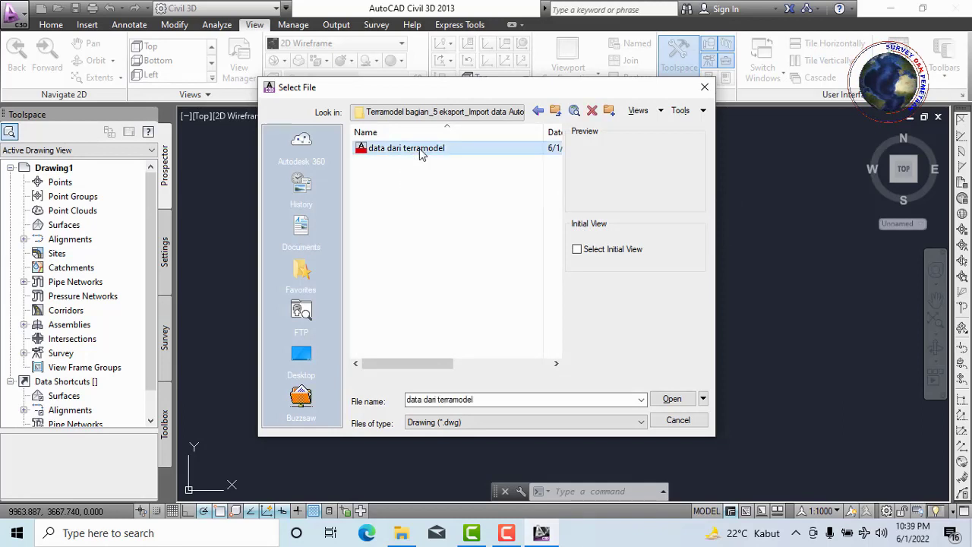
{"action": "left_click", "coordinate": [673, 401]}
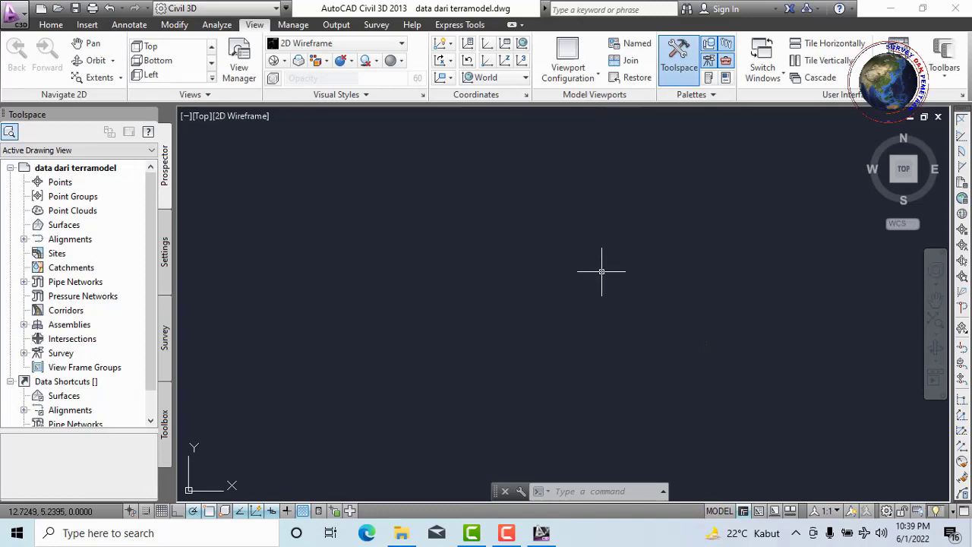
- Zoom to extents (Z, E) and fine-tune so the contour topography fills the drawing area
{"action": "type", "text": "z"}
{"action": "key", "text": "Return"}
{"action": "type", "text": "e"}
{"action": "key", "text": "Return"}
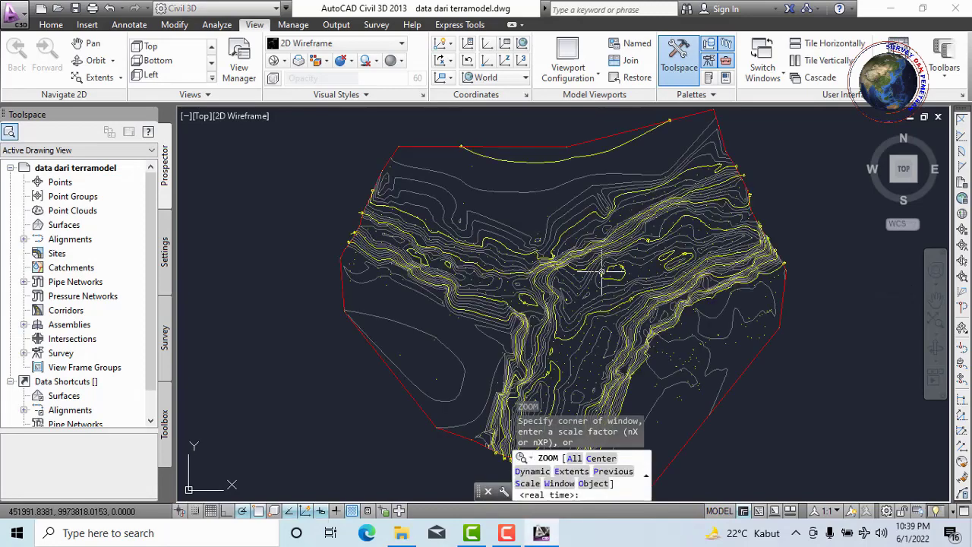
{"action": "scroll", "coordinate": [532, 274], "scroll_direction": "down", "scroll_amount": 1}
{"action": "scroll", "coordinate": [543, 269], "scroll_direction": "down", "scroll_amount": 3}
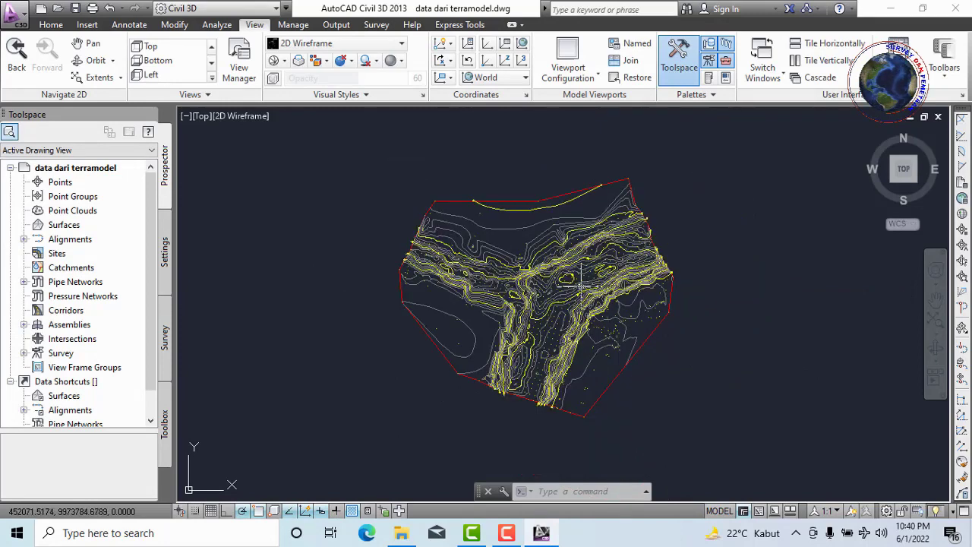
{"action": "scroll", "coordinate": [531, 295], "scroll_direction": "up", "scroll_amount": 2}
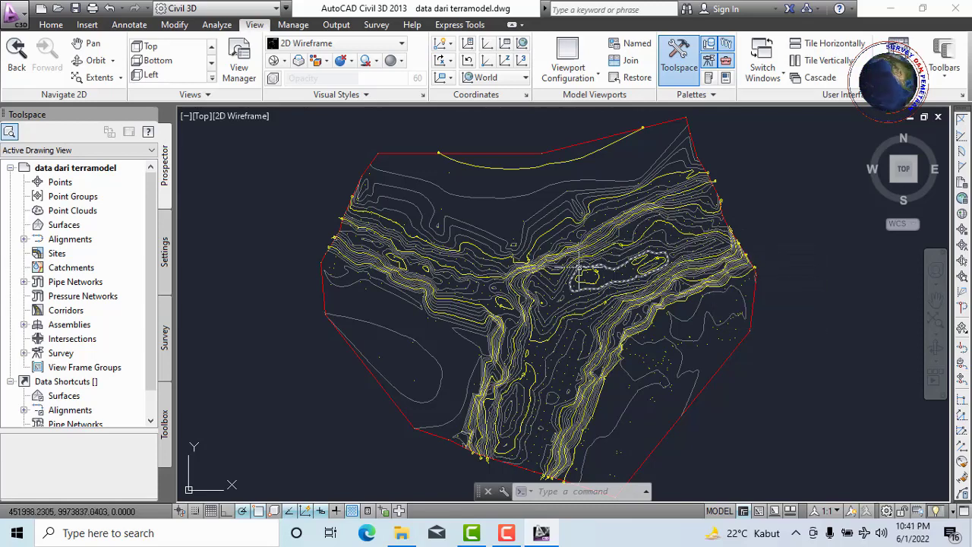
- Export the drawing as a 2007 DXF named 'data dari autocad.dxf' in the bagian_5 folder
{"action": "left_click", "coordinate": [19, 15]}
{"action": "mouse_move", "coordinate": [51, 219]}
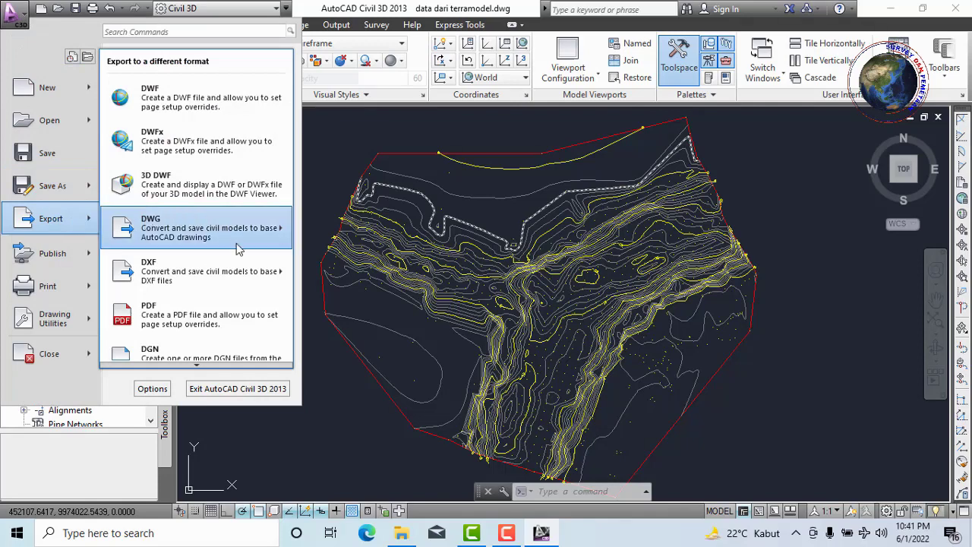
{"action": "mouse_move", "coordinate": [196, 270]}
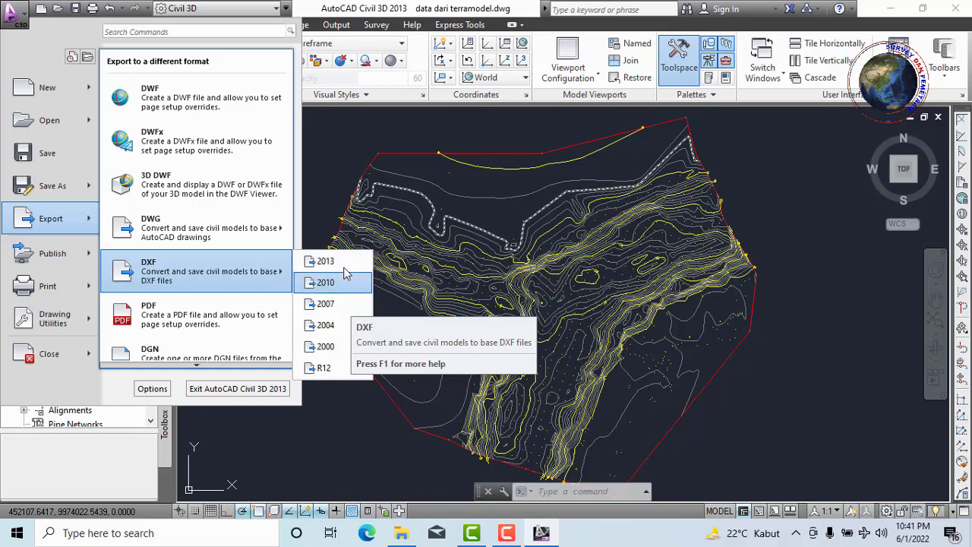
{"action": "left_click", "coordinate": [339, 305]}
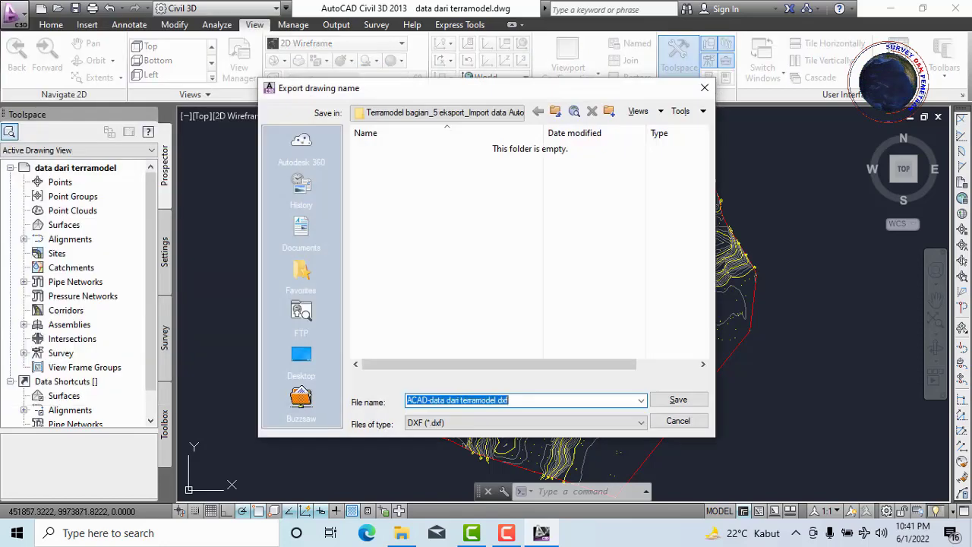
{"action": "left_click", "coordinate": [516, 400]}
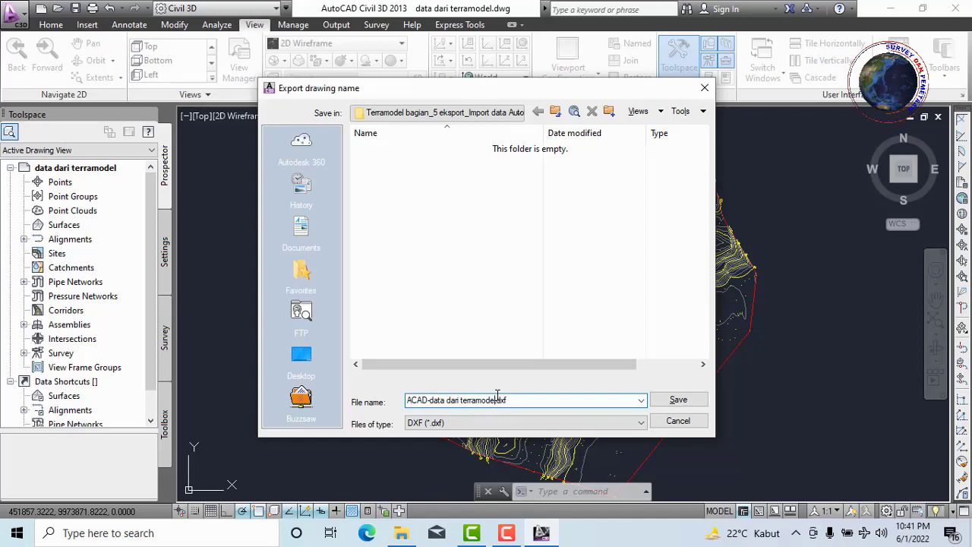
{"action": "key", "text": "BackSpace"}
{"action": "key", "text": "BackSpace"}
{"action": "key", "text": "BackSpace"}
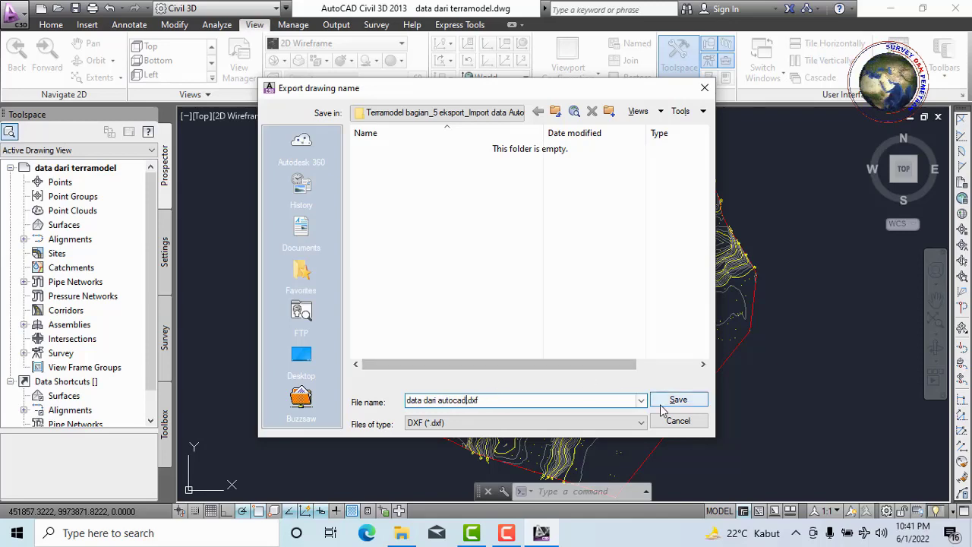
{"action": "left_click", "coordinate": [690, 408]}
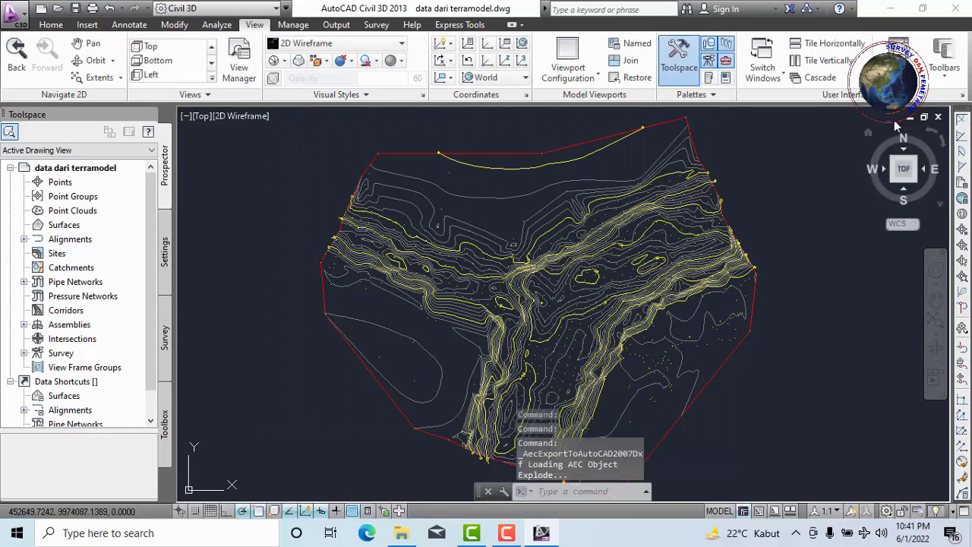
- Quit Civil 3D discarding drawing changes, then relaunch Terramodel 10.61 maximized
{"action": "left_click", "coordinate": [956, 9]}
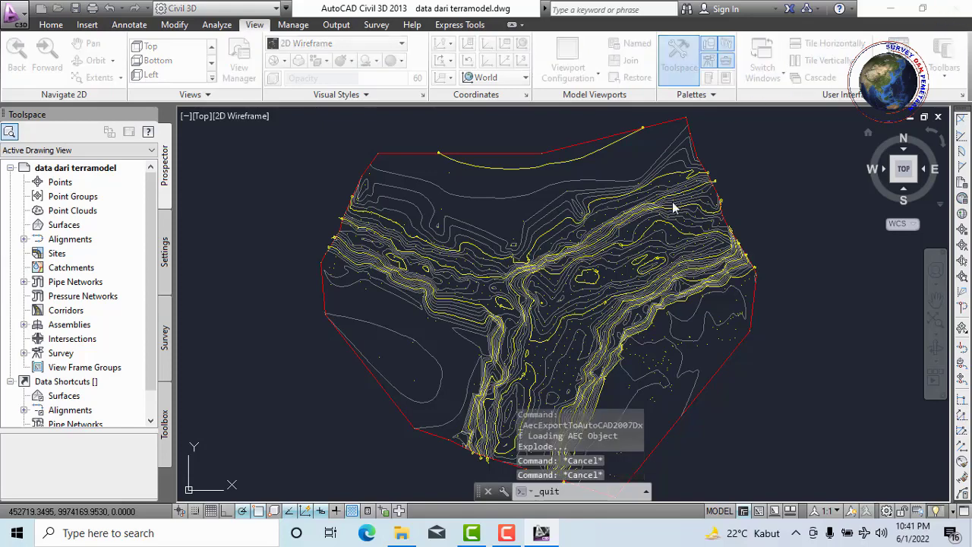
{"action": "left_click", "coordinate": [534, 301]}
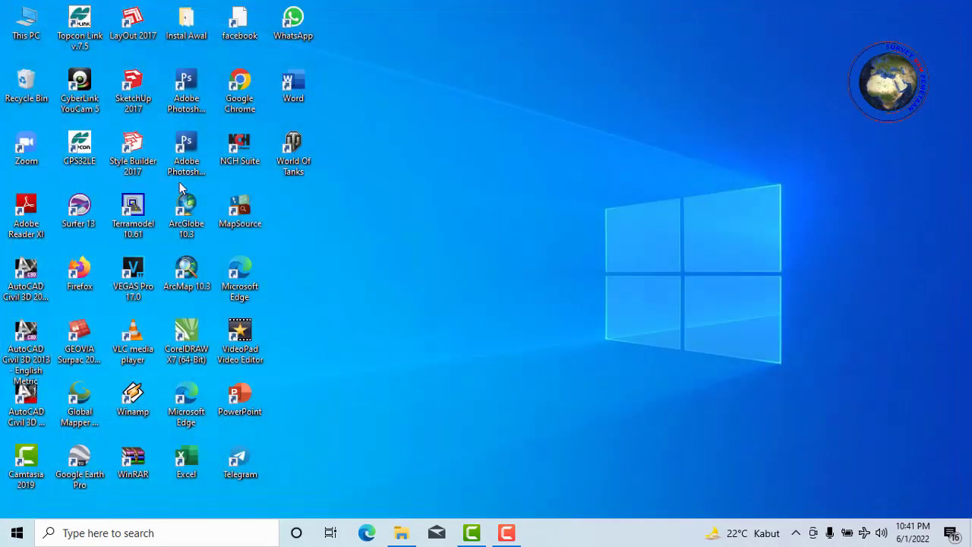
{"action": "double_click", "coordinate": [147, 207]}
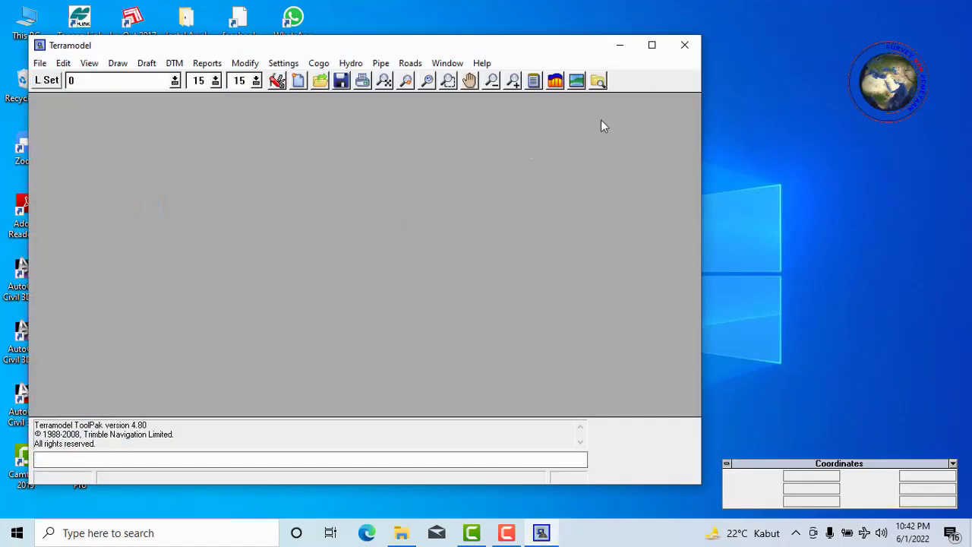
{"action": "left_click", "coordinate": [651, 45]}
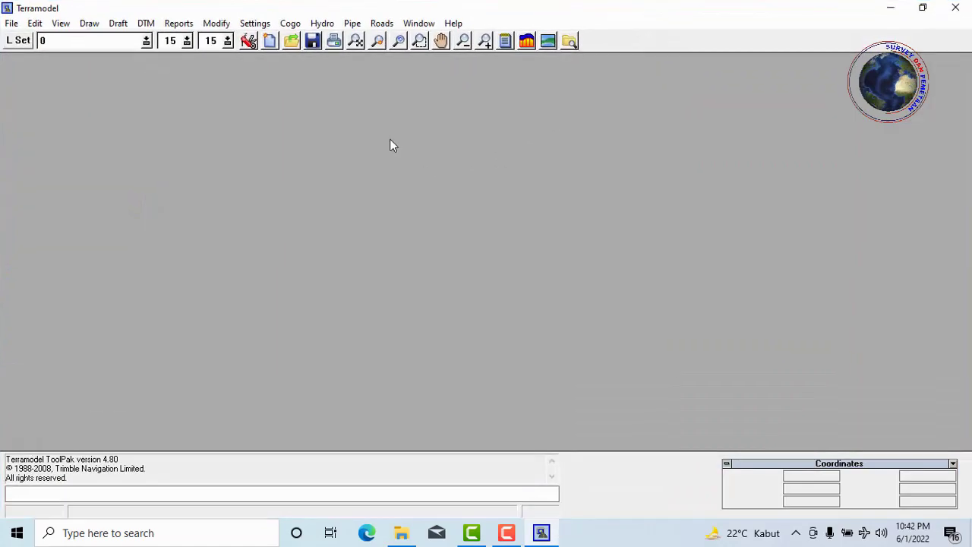
- Create a new Terramodel project file named 'data dari autocad'
{"action": "left_click", "coordinate": [11, 24]}
{"action": "left_click", "coordinate": [37, 40]}
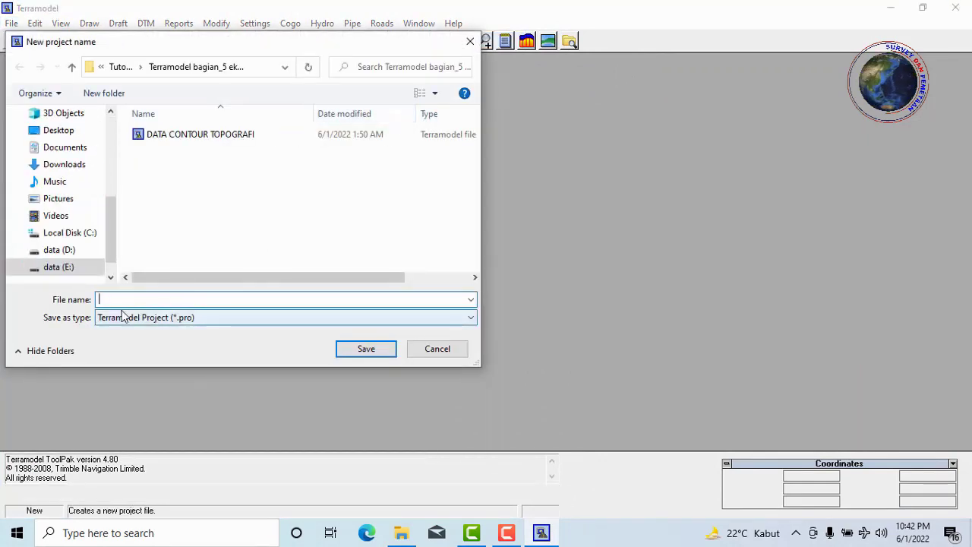
{"action": "type", "text": "data "}
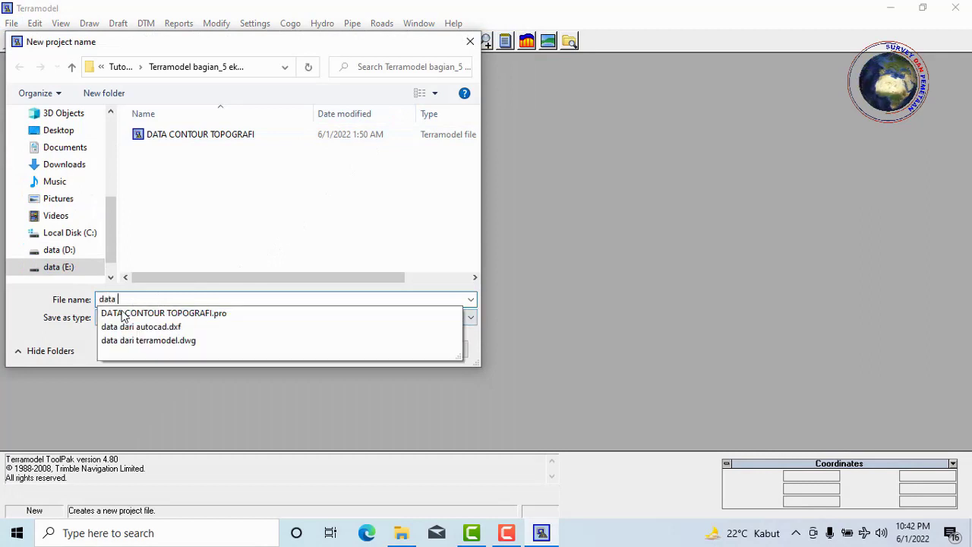
{"action": "type", "text": "dari autocad"}
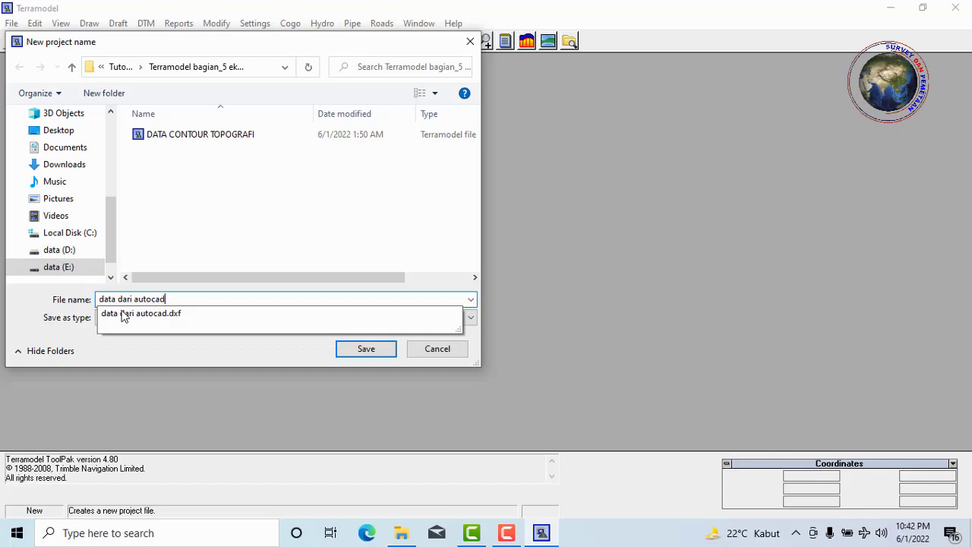
{"action": "left_click", "coordinate": [218, 248]}
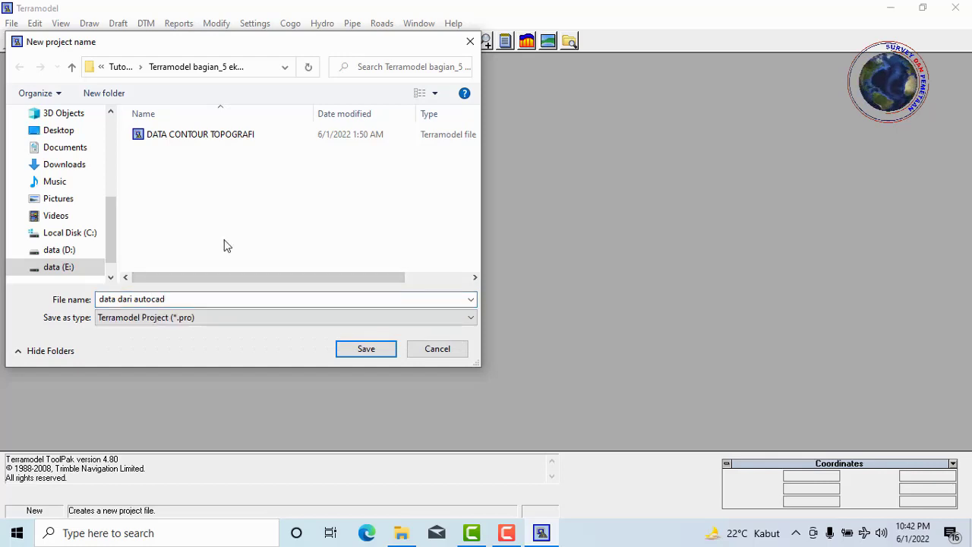
{"action": "left_click", "coordinate": [378, 350]}
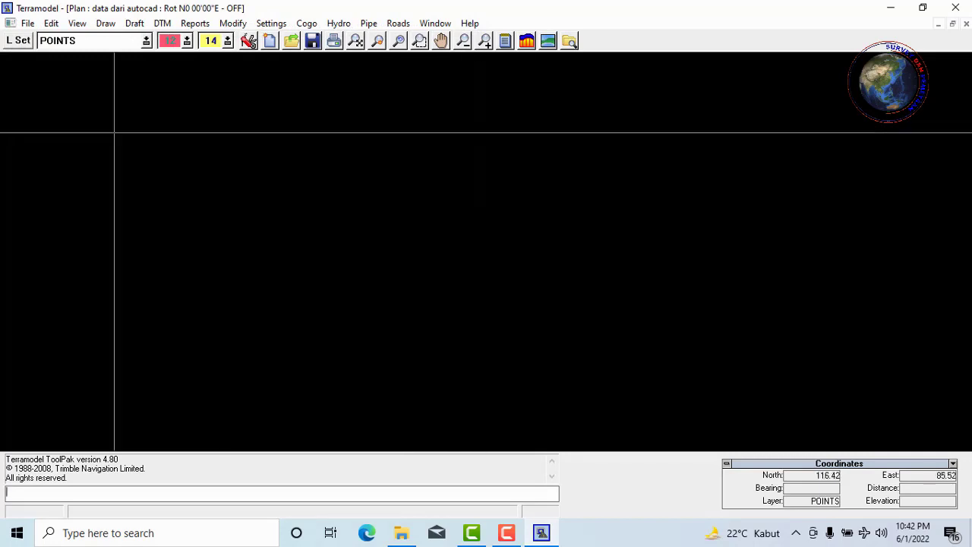
{"action": "left_click", "coordinate": [28, 23]}
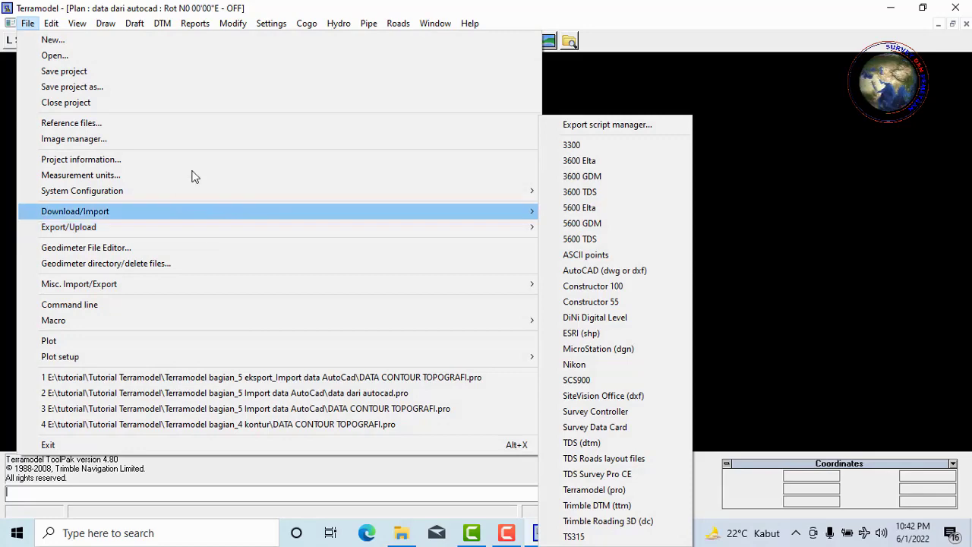
{"action": "mouse_move", "coordinate": [75, 211]}
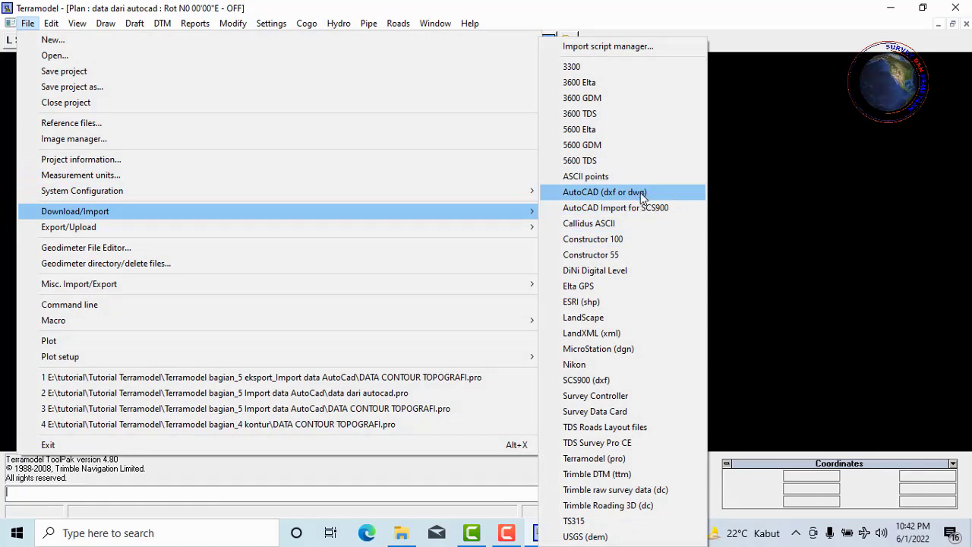
- Import 'data dari autocad.dxf' as an AutoCAD DXF file into the plan view
{"action": "left_click", "coordinate": [640, 192]}
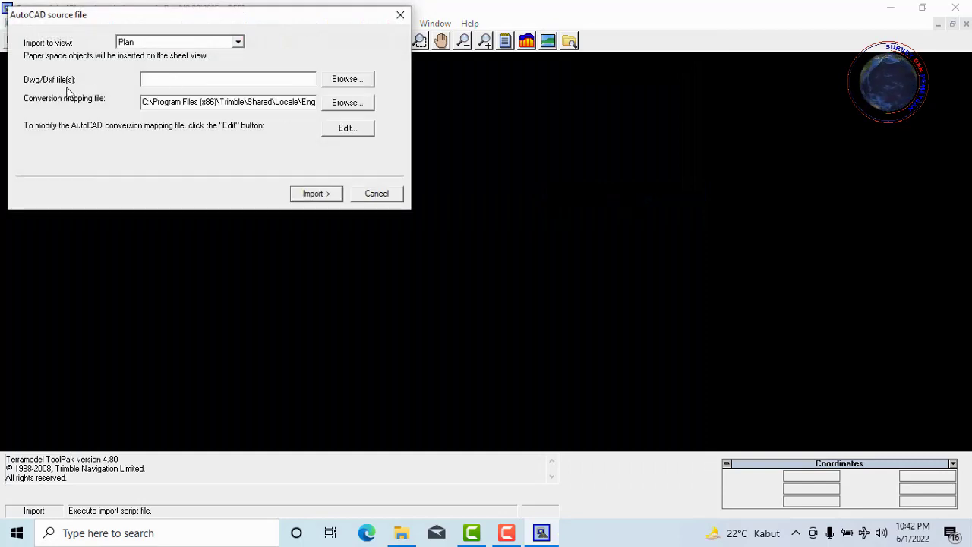
{"action": "left_click", "coordinate": [356, 80]}
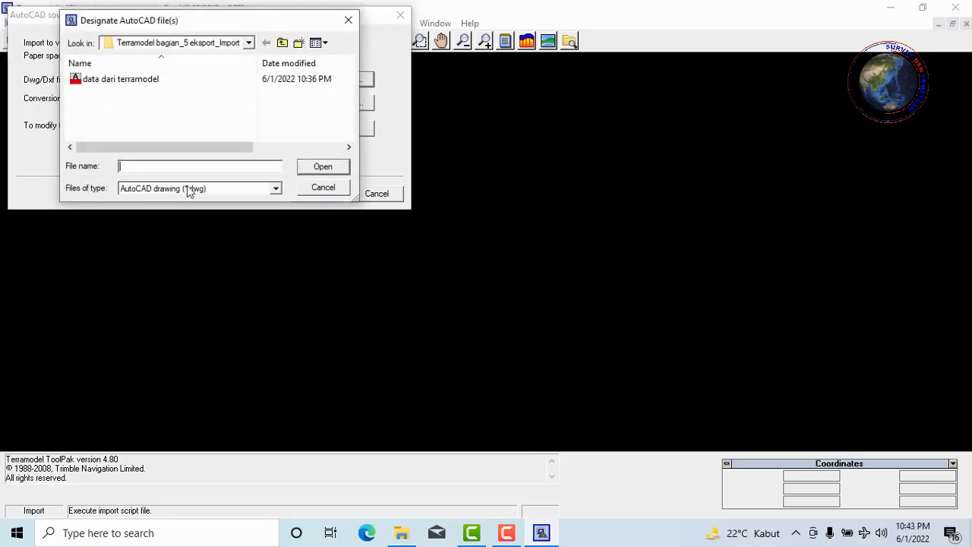
{"action": "left_click", "coordinate": [277, 190]}
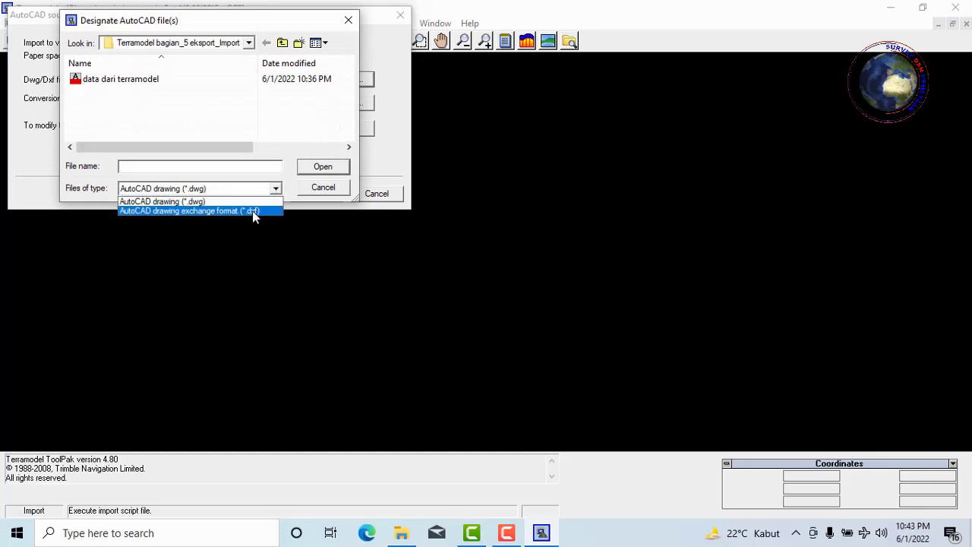
{"action": "left_click", "coordinate": [253, 211]}
{"action": "left_click", "coordinate": [114, 79]}
{"action": "left_click", "coordinate": [141, 106]}
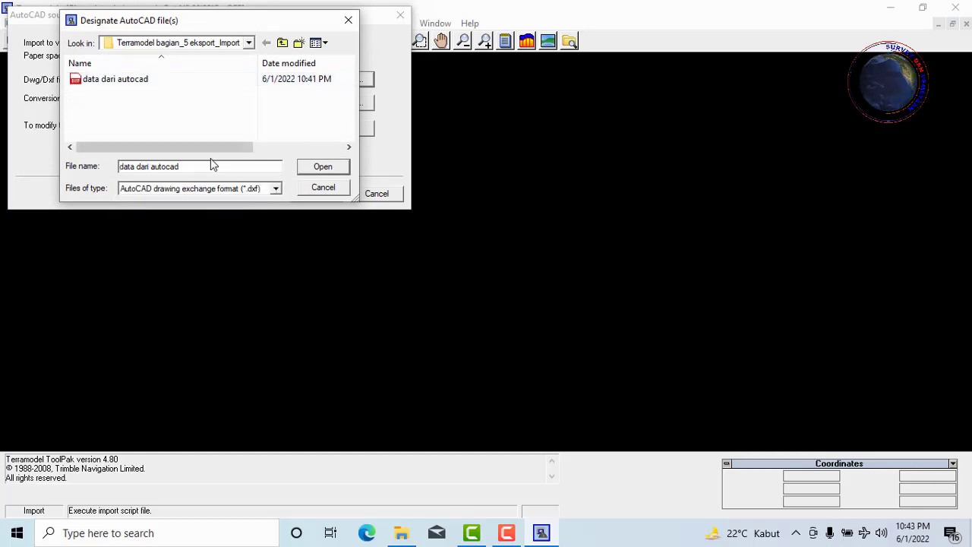
{"action": "left_click", "coordinate": [150, 83]}
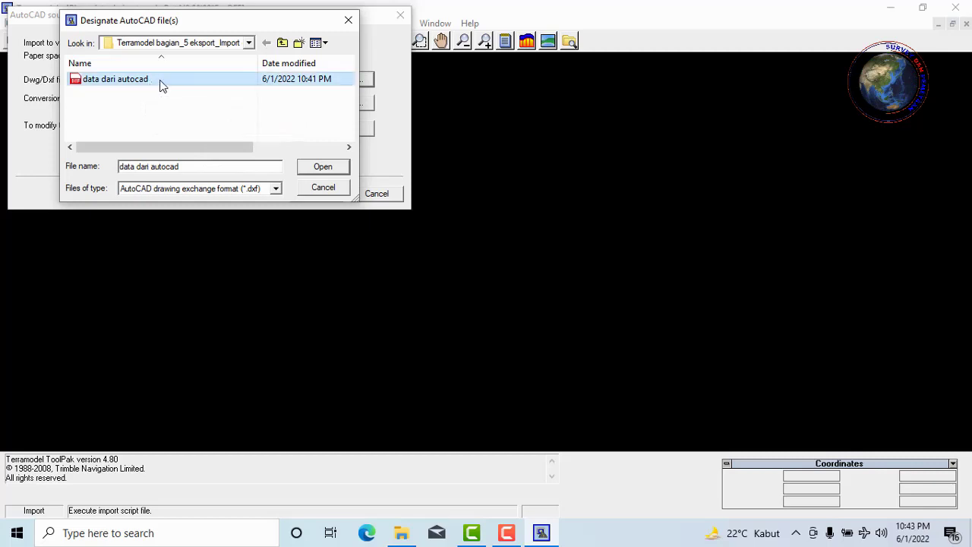
{"action": "left_click", "coordinate": [320, 168]}
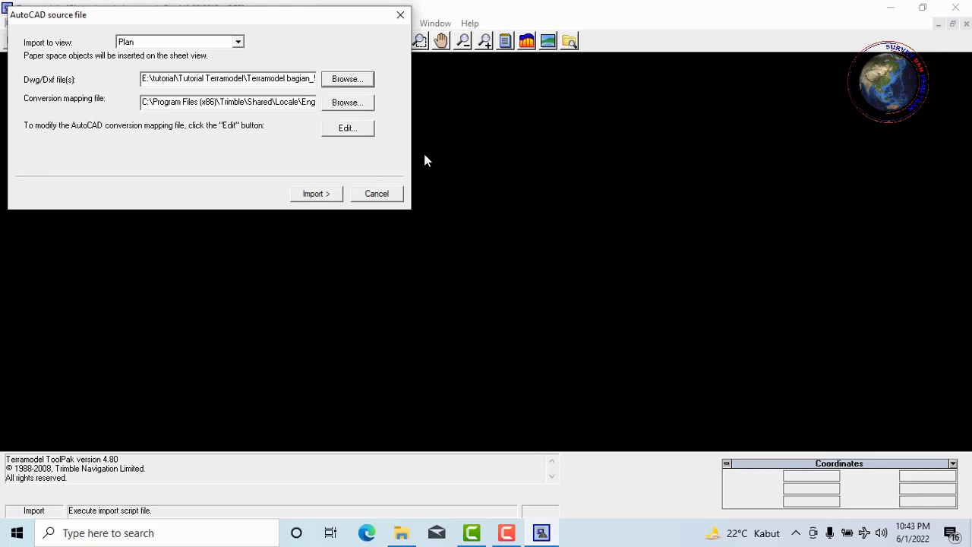
{"action": "left_click", "coordinate": [316, 194]}
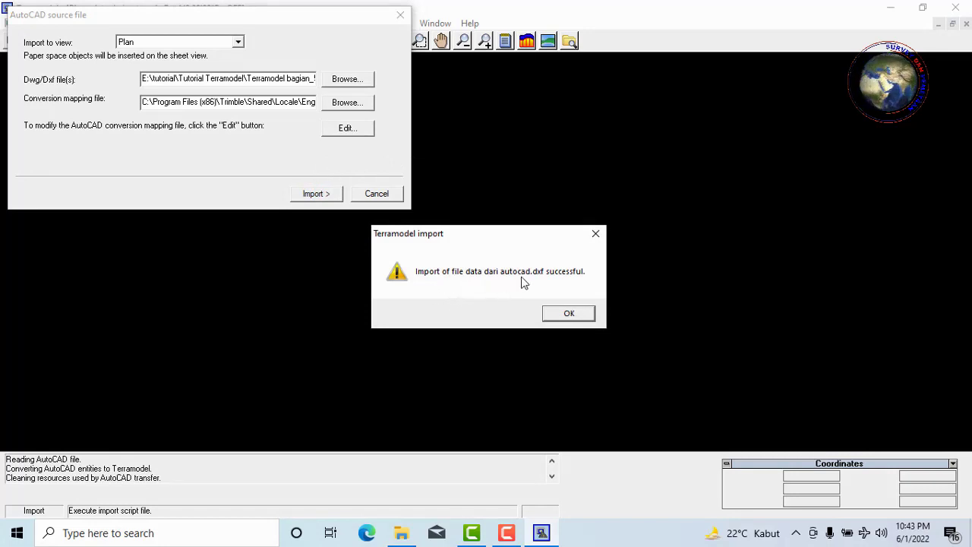
- Acknowledge the import-success message, inspect the imported contours, and save the project
{"action": "left_click", "coordinate": [576, 316]}
{"action": "scroll", "coordinate": [532, 236], "scroll_direction": "up", "scroll_amount": 1}
{"action": "scroll", "coordinate": [534, 228], "scroll_direction": "down", "scroll_amount": 2}
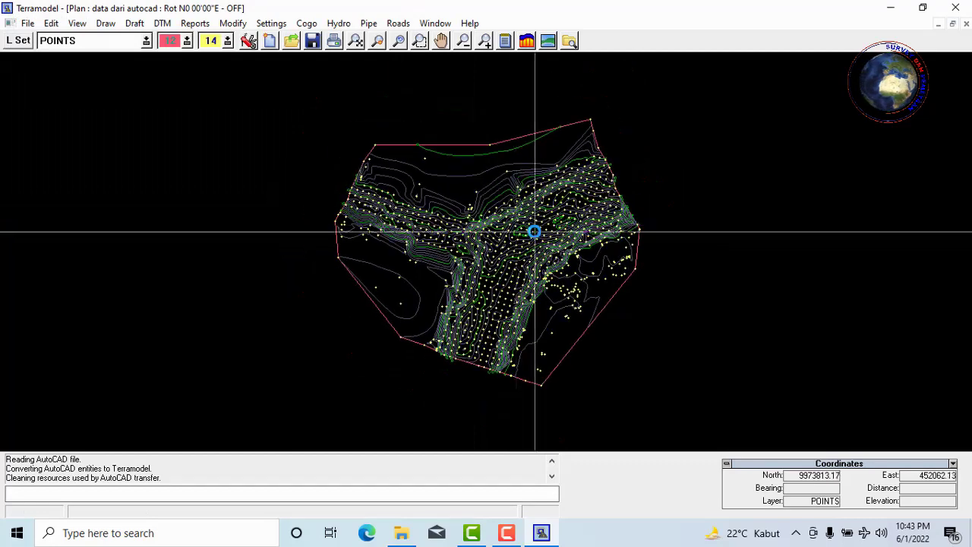
{"action": "scroll", "coordinate": [502, 218], "scroll_direction": "up", "scroll_amount": 1}
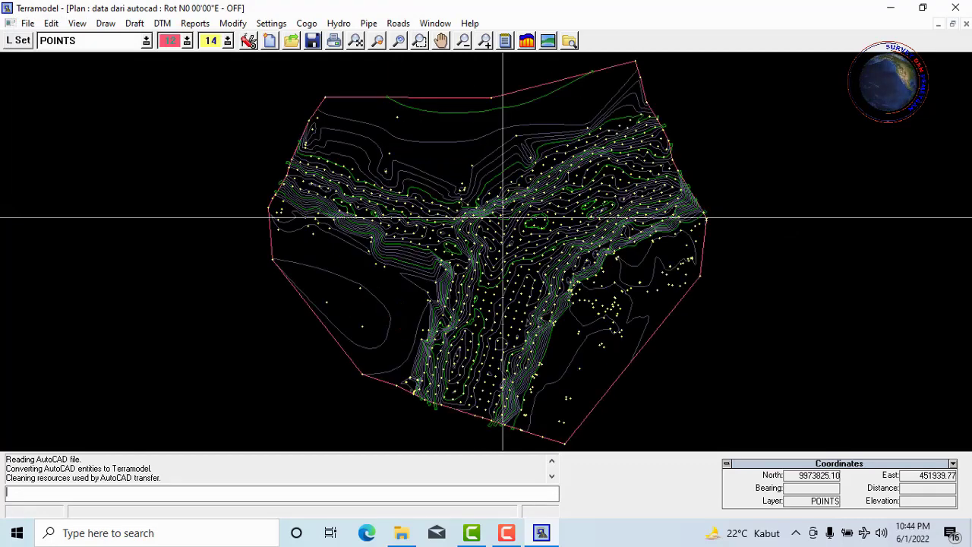
{"action": "scroll", "coordinate": [505, 226], "scroll_direction": "down", "scroll_amount": 1}
{"action": "scroll", "coordinate": [505, 227], "scroll_direction": "down", "scroll_amount": 1}
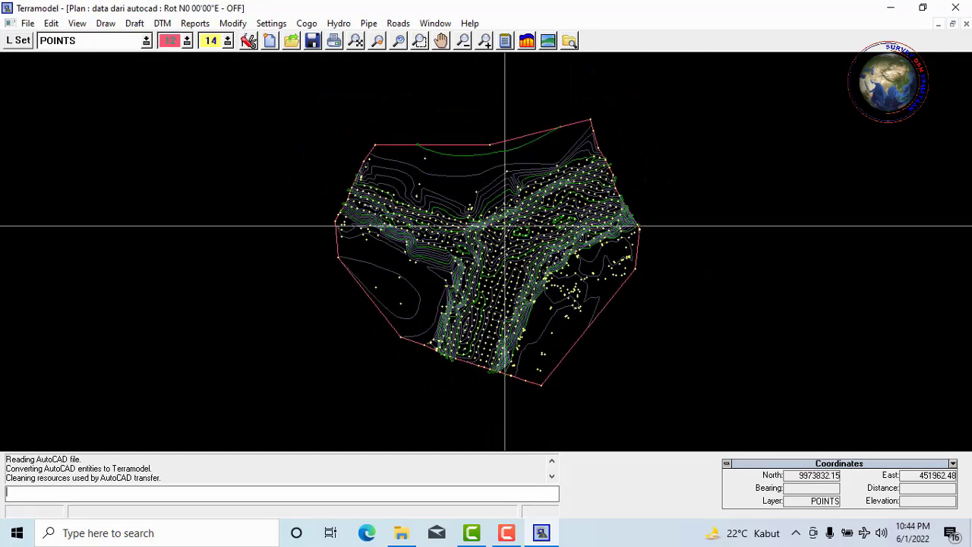
{"action": "scroll", "coordinate": [505, 226], "scroll_direction": "up", "scroll_amount": 1}
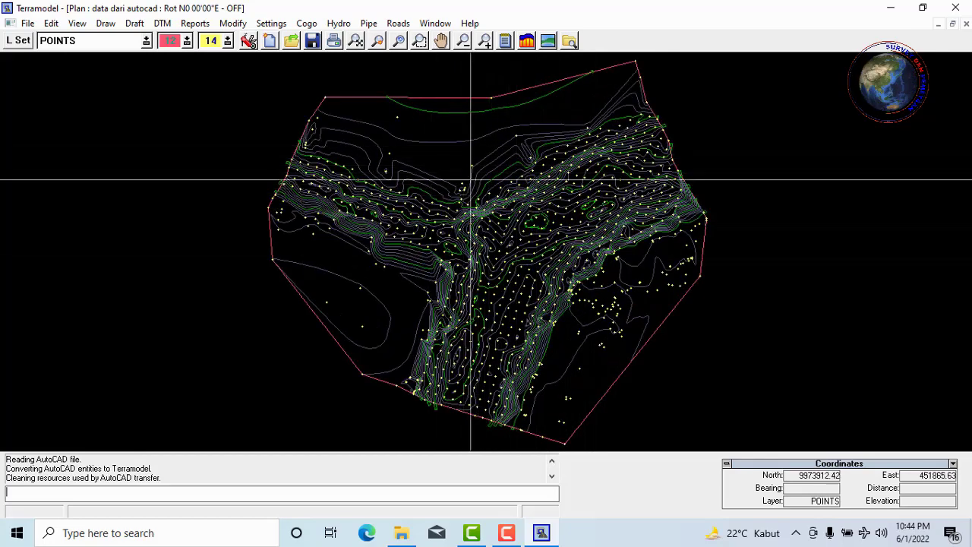
{"action": "scroll", "coordinate": [524, 182], "scroll_direction": "down", "scroll_amount": 1}
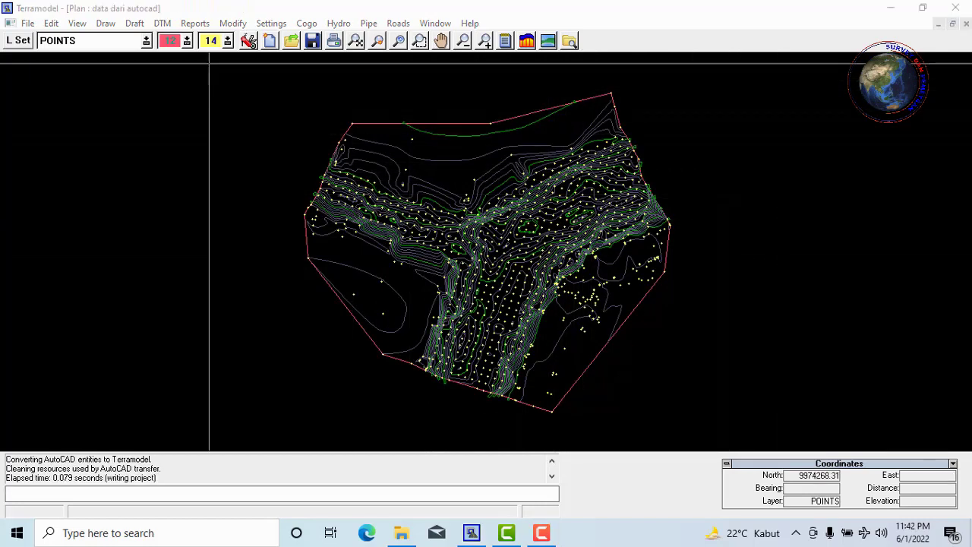
{"action": "left_click", "coordinate": [27, 23]}
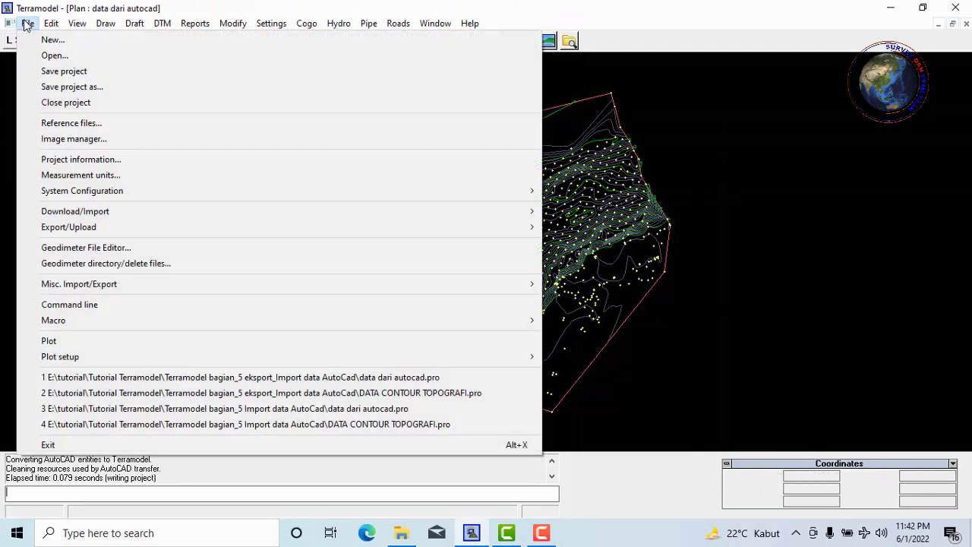